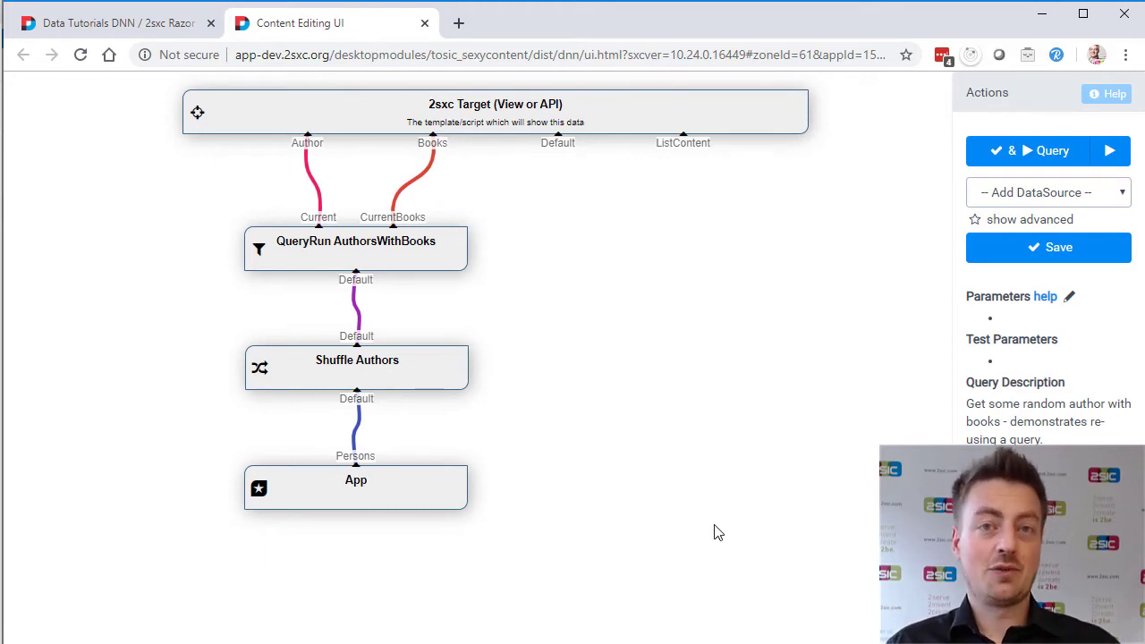
# - From the Data Tutorials app's Query list, reopen RandomAuthorWithBooks in a fresh designer tab, closing the old one
pyautogui.click(139, 25)
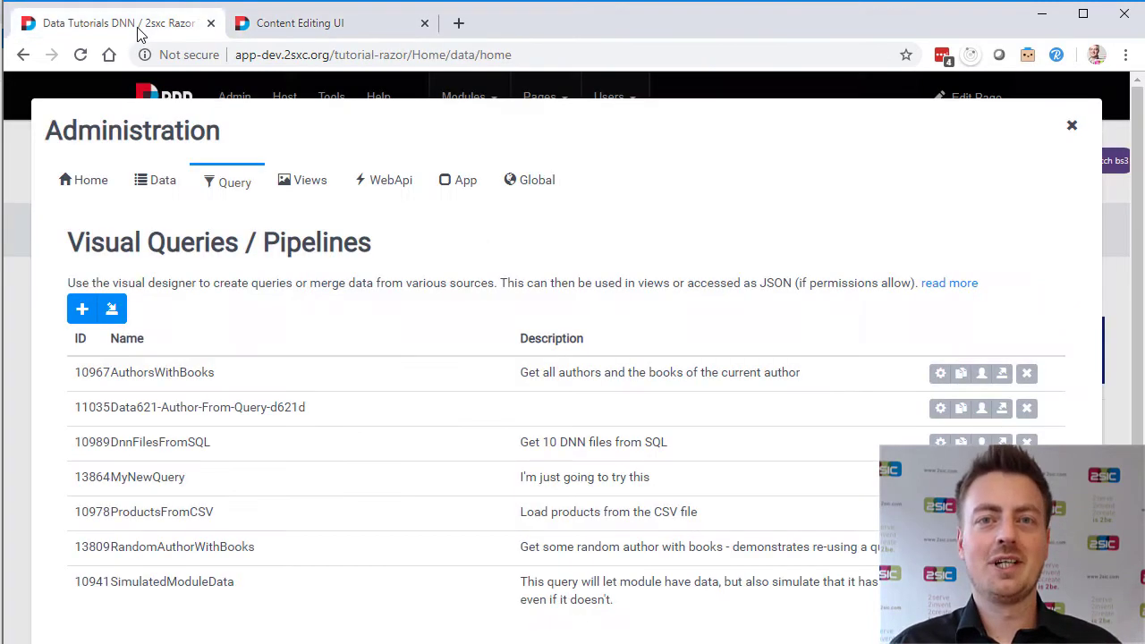
pyautogui.click(1071, 125)
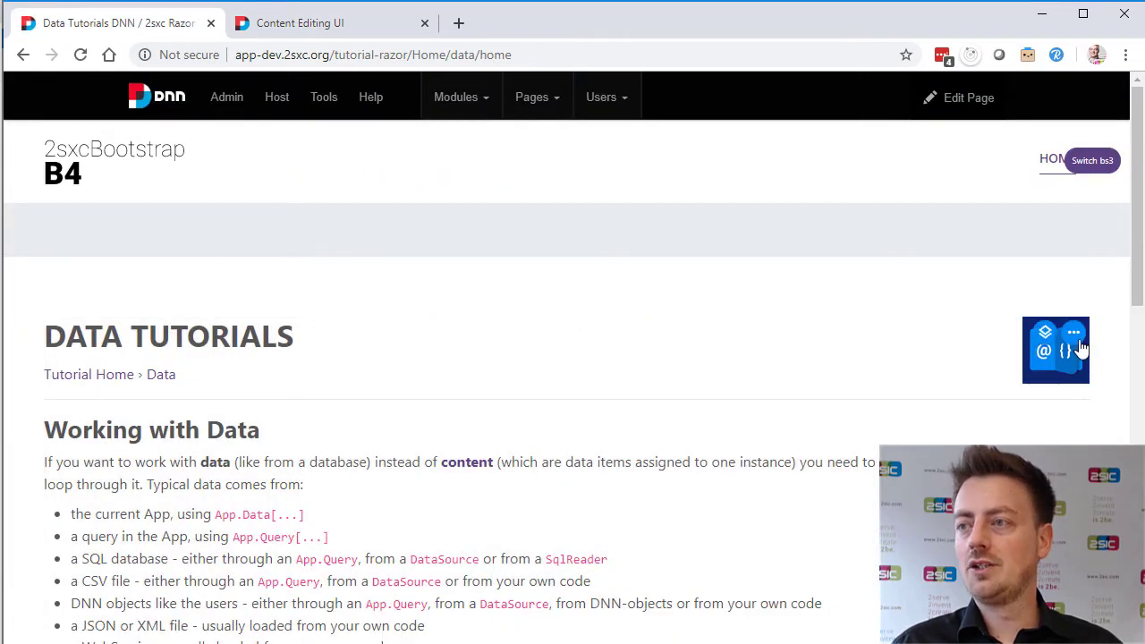
pyautogui.click(1075, 335)
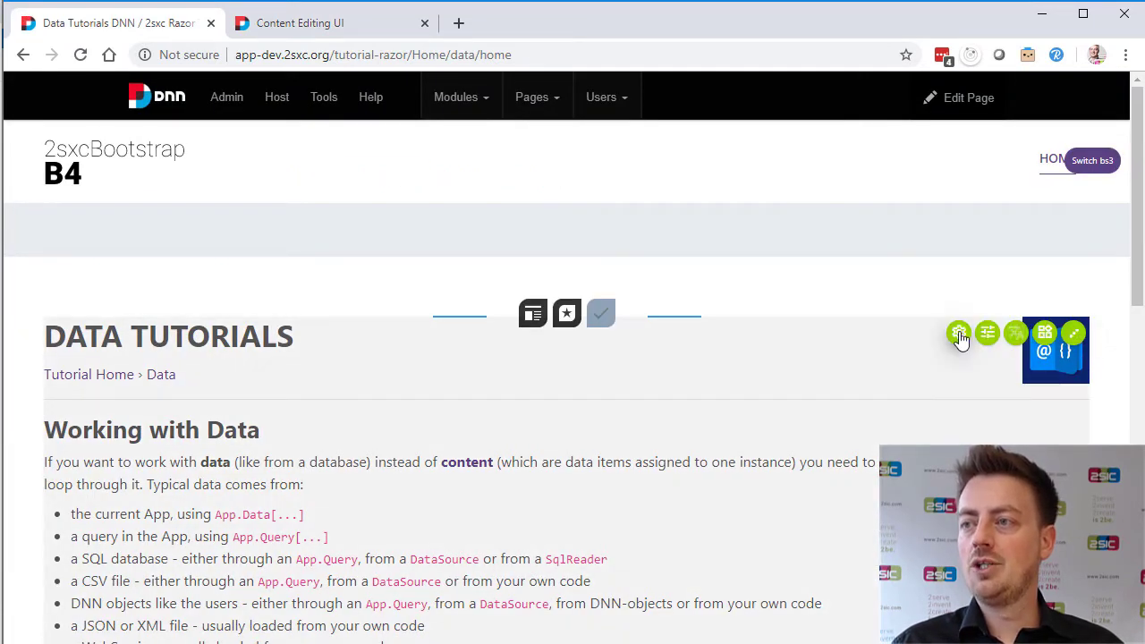
pyautogui.click(958, 335)
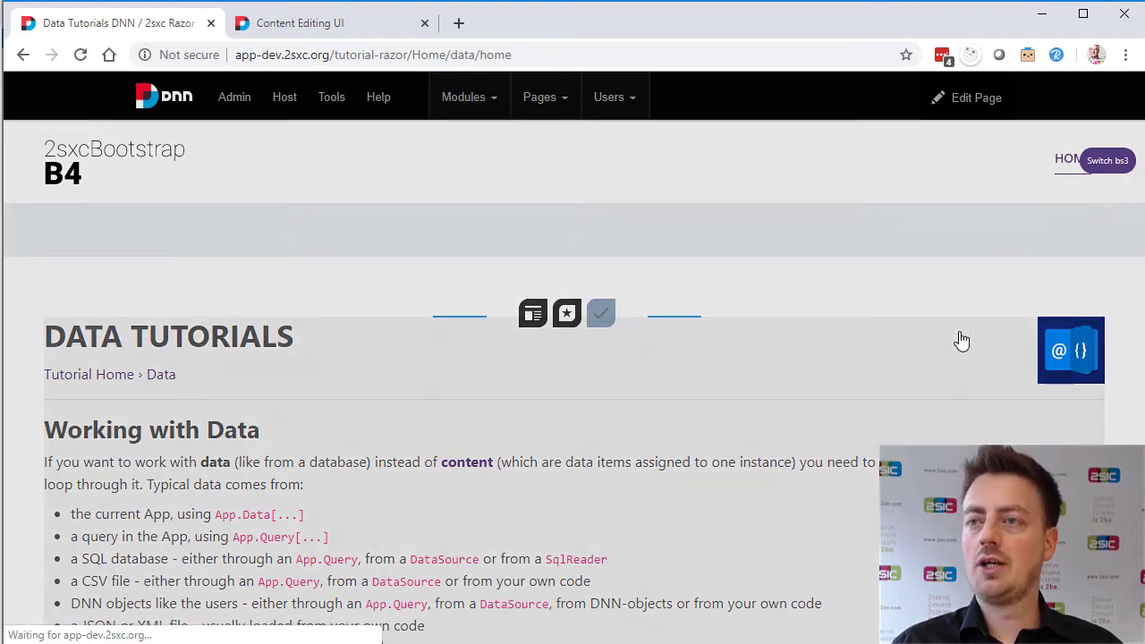
pyautogui.click(225, 184)
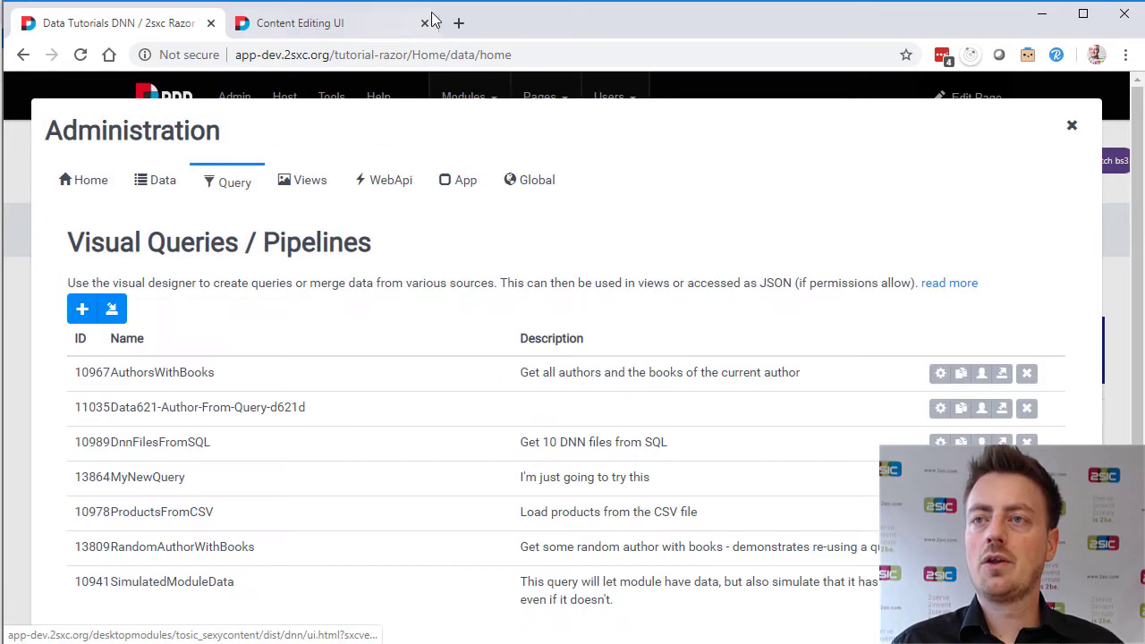
pyautogui.click(424, 22)
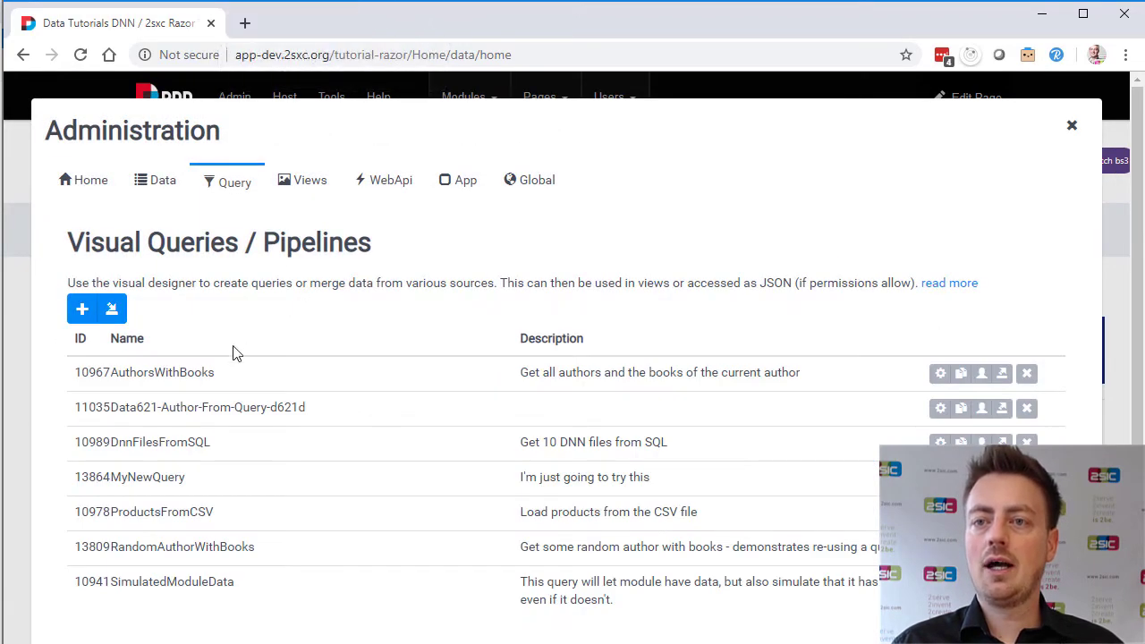
pyautogui.click(182, 549)
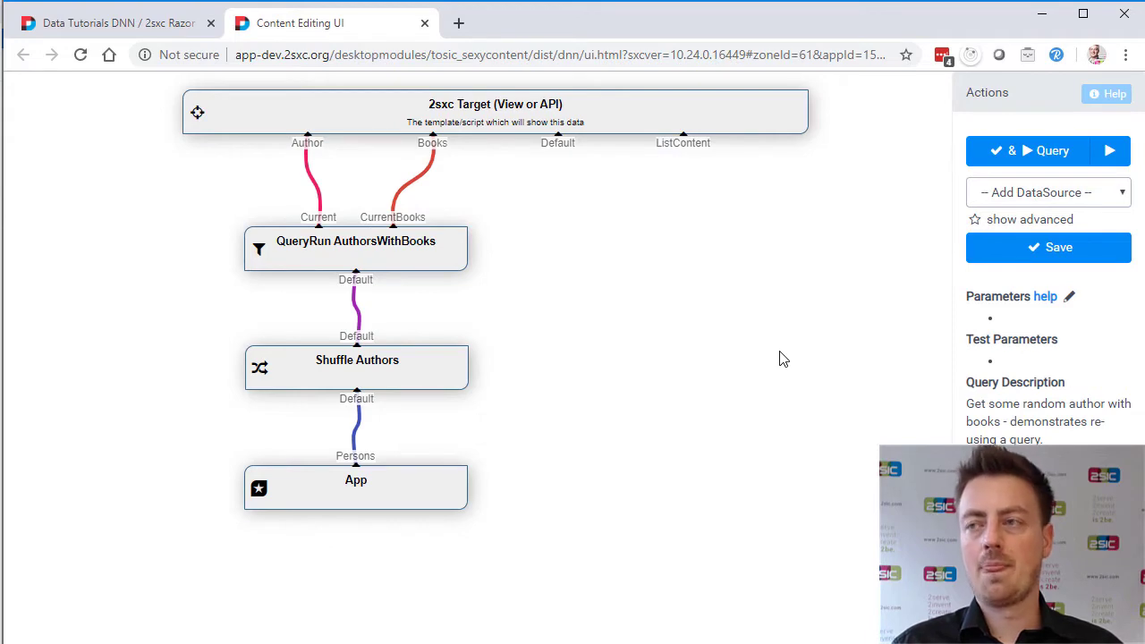
pyautogui.click(1116, 154)
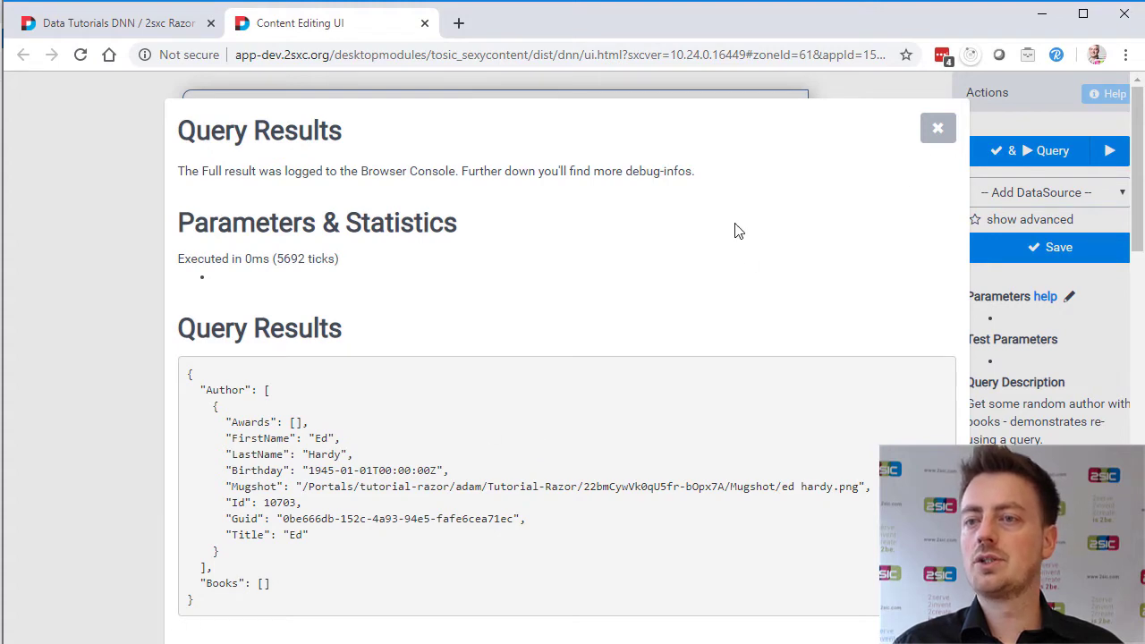
pyautogui.click(948, 134)
pyautogui.click(1102, 159)
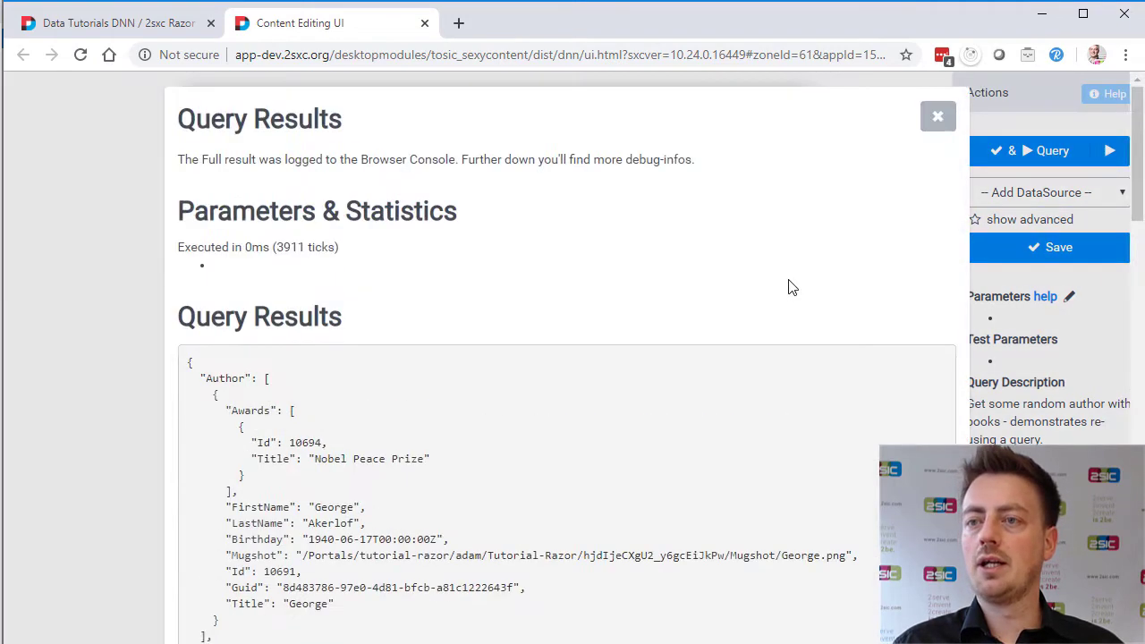
pyautogui.scroll(-1, 299, 444)
pyautogui.scroll(-4, 345, 447)
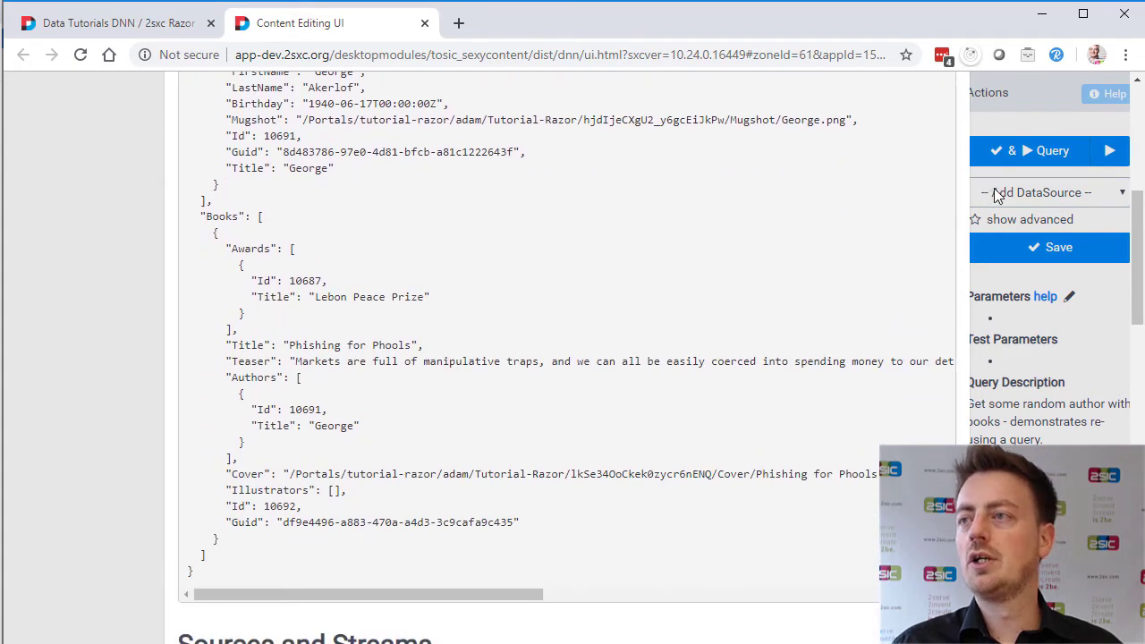
pyautogui.click(1103, 159)
pyautogui.click(1104, 158)
pyautogui.scroll(-4, 439, 366)
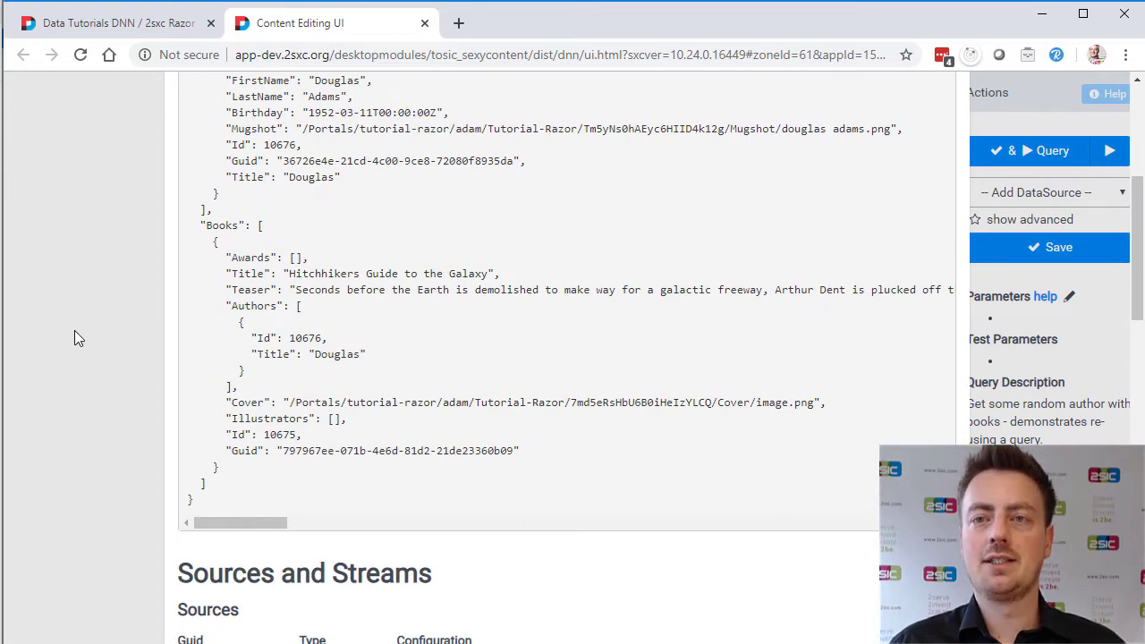
pyautogui.click(74, 330)
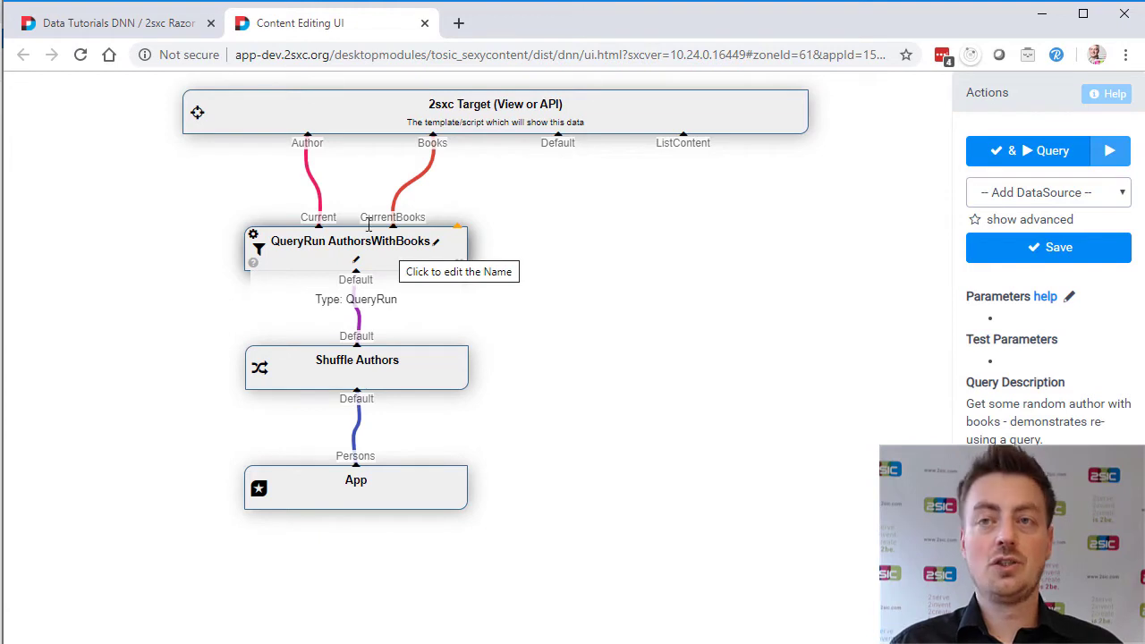
# - Open AuthorsWithBooks from the Data Tutorials Visual Queries list in a second designer tab
pyautogui.click(160, 31)
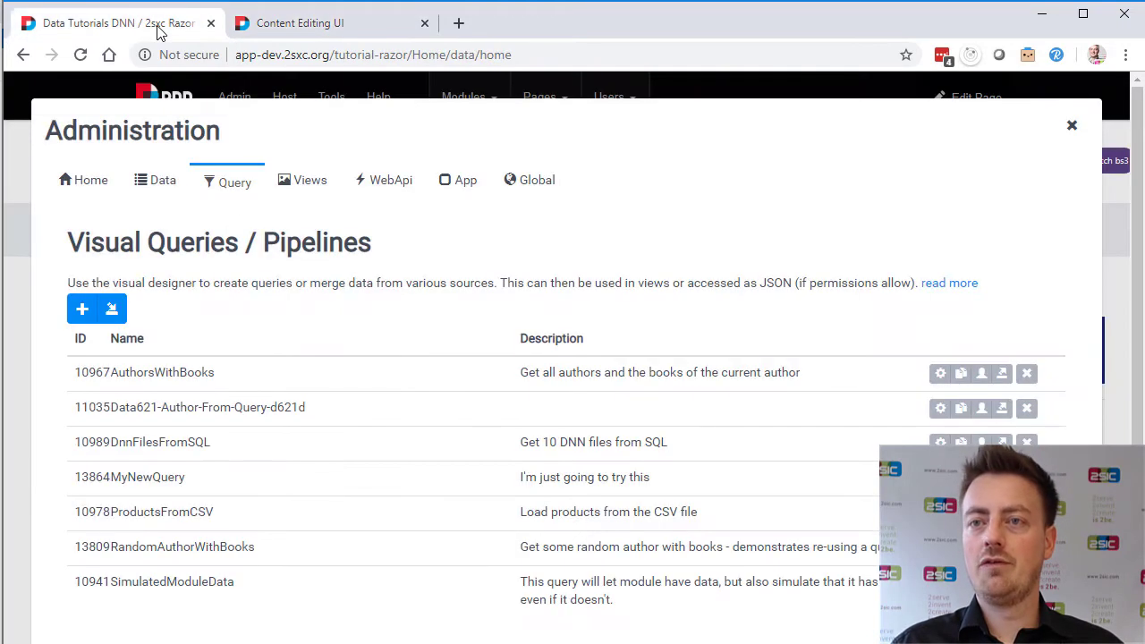
pyautogui.click(176, 377)
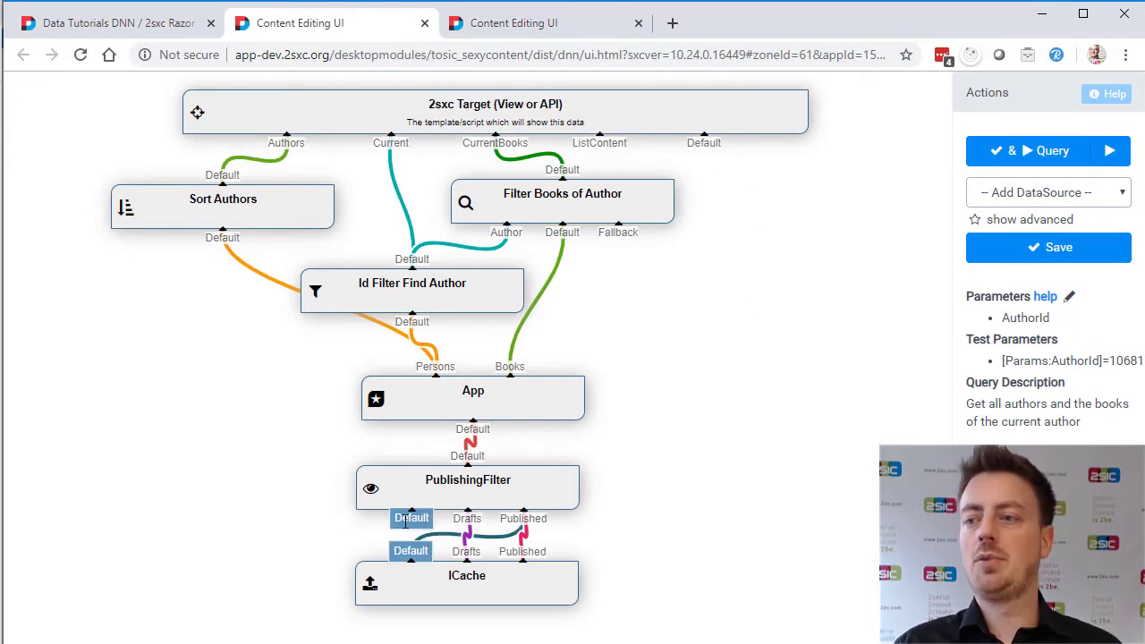
pyautogui.click(532, 32)
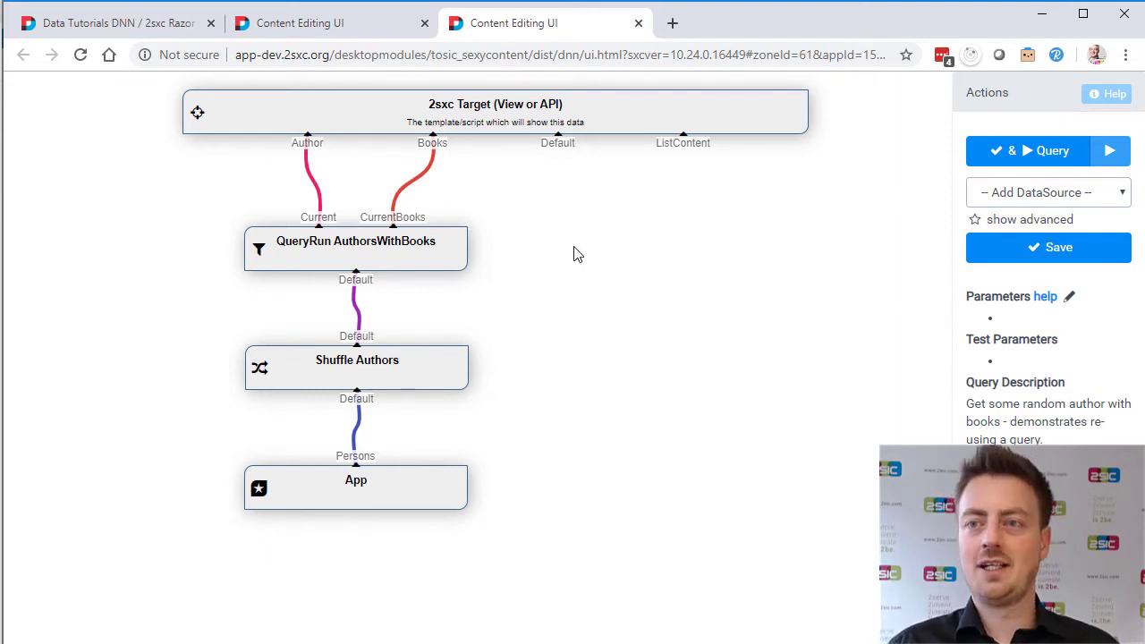
pyautogui.click(356, 31)
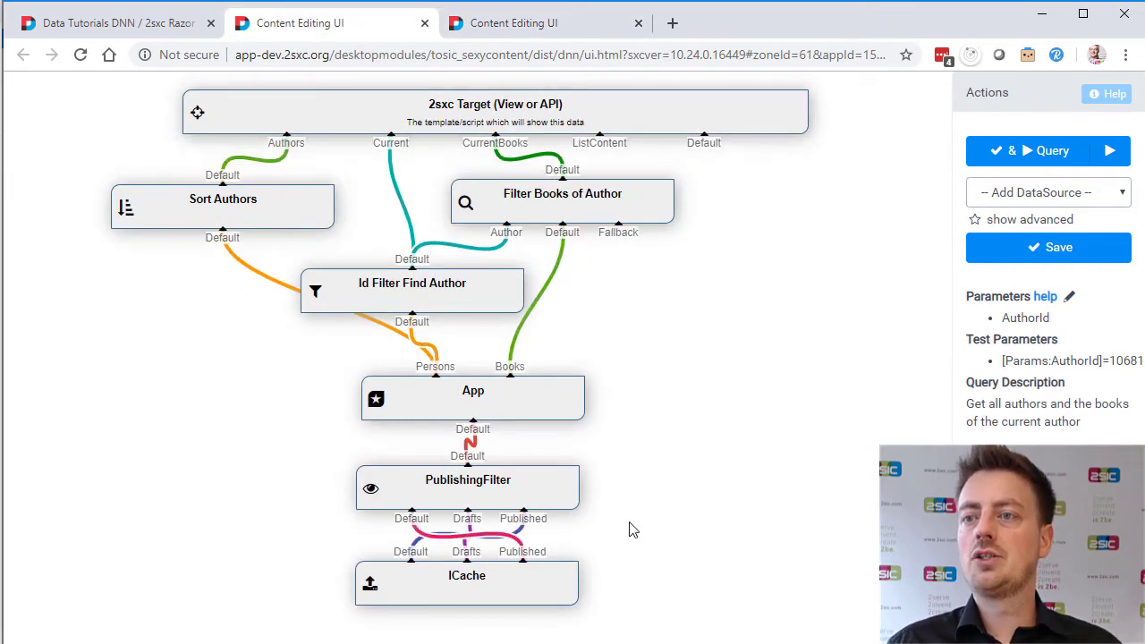
pyautogui.moveTo(459, 586)
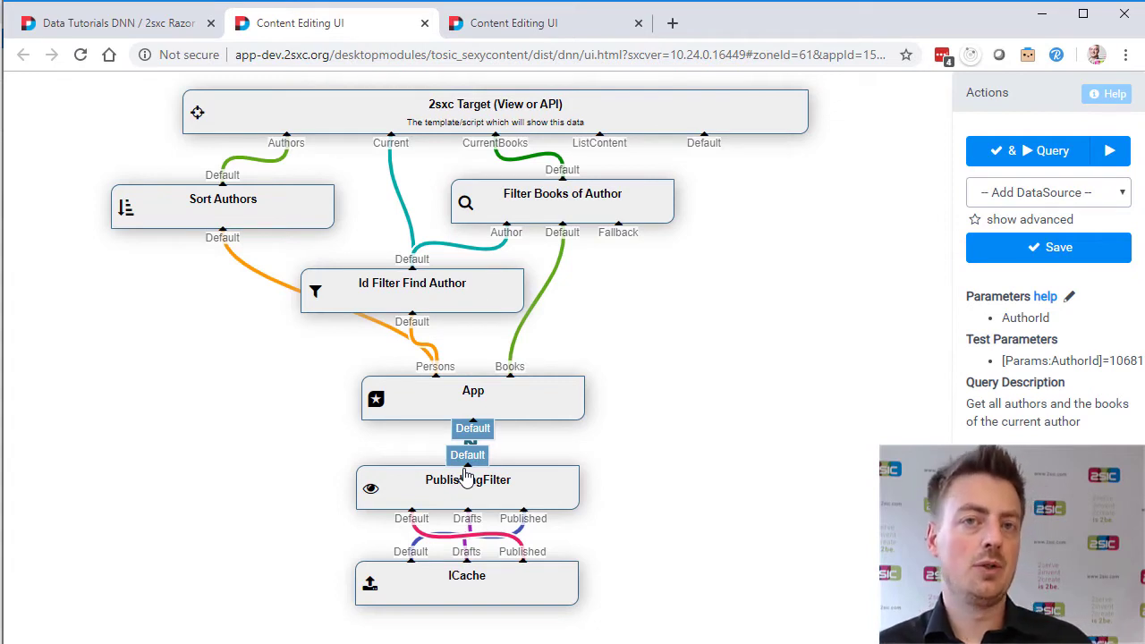
pyautogui.moveTo(467, 399)
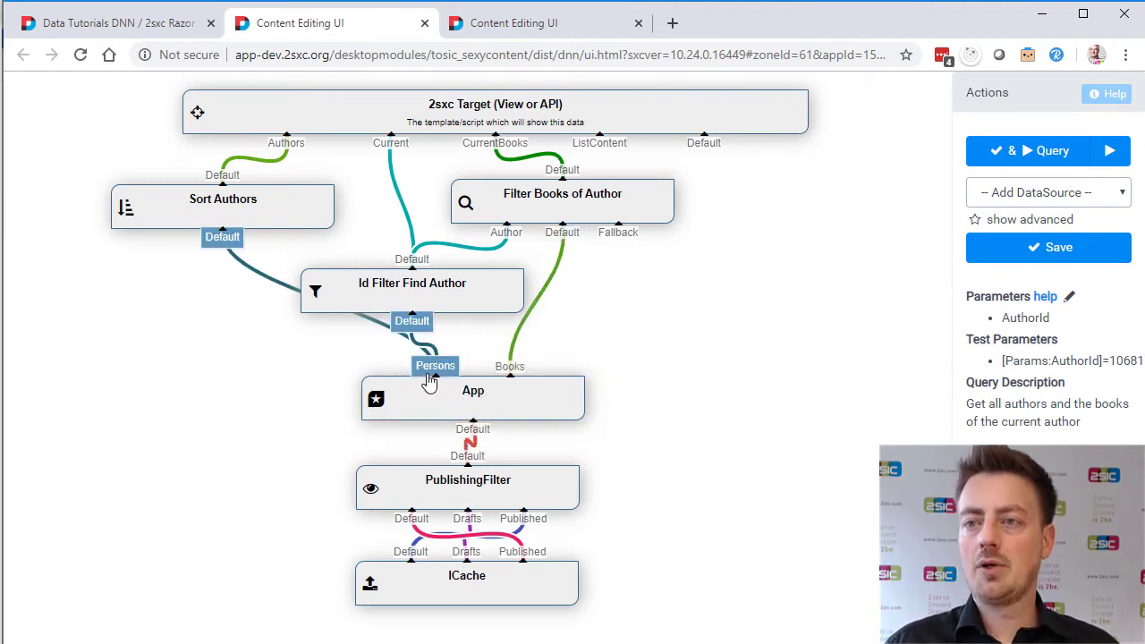
pyautogui.moveTo(310, 284)
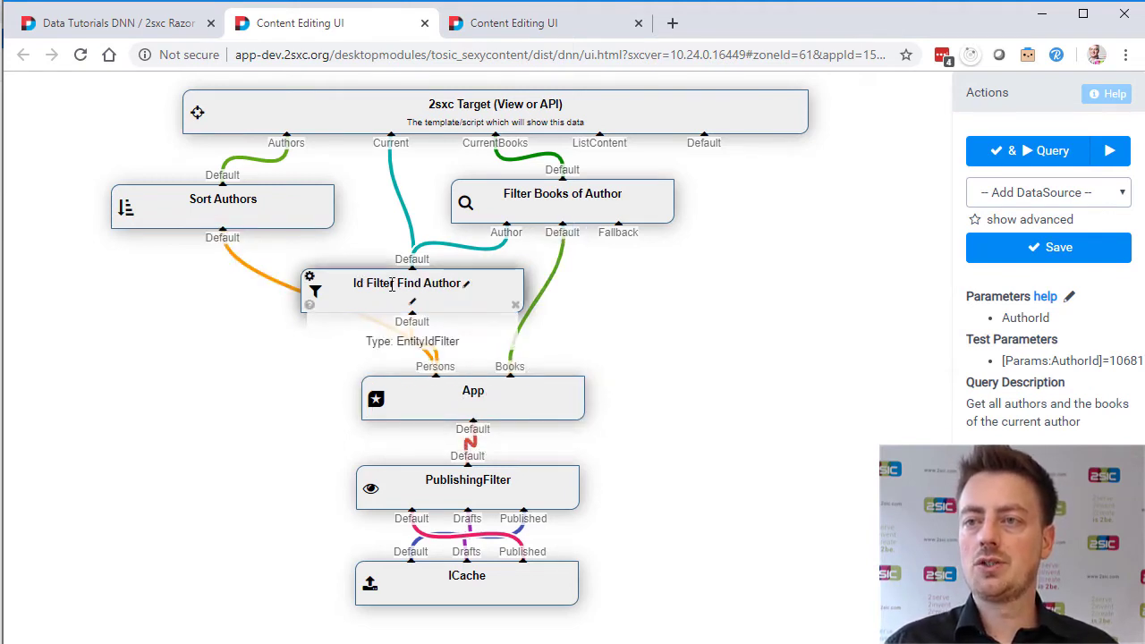
pyautogui.click(310, 283)
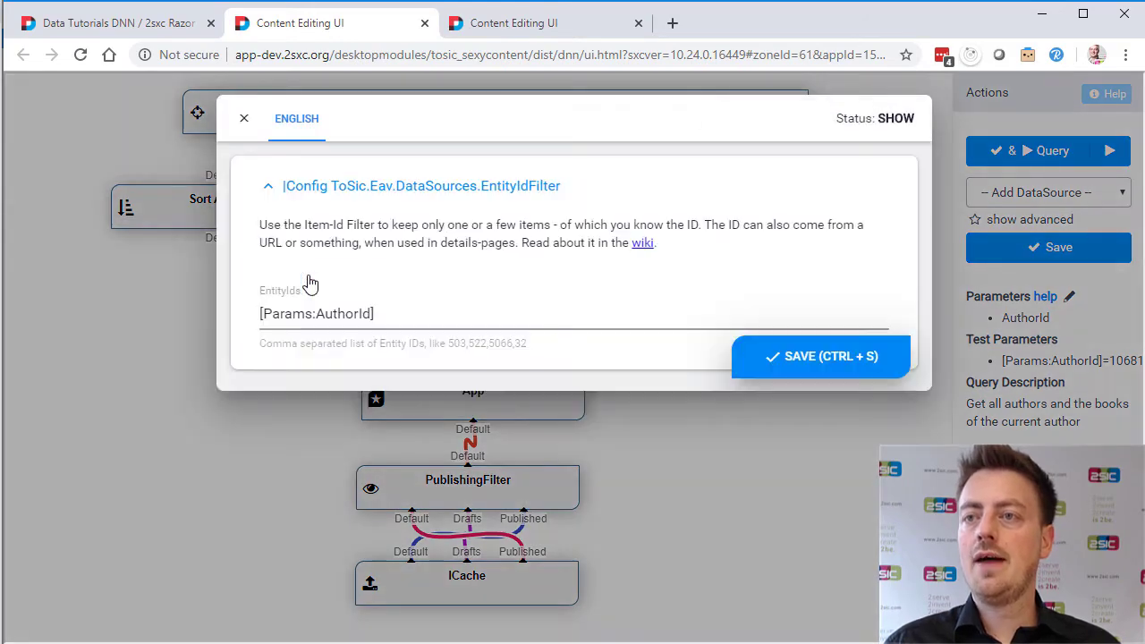
pyautogui.click(396, 313)
pyautogui.moveTo(396, 313); pyautogui.dragTo(259, 313)
pyautogui.click(365, 313)
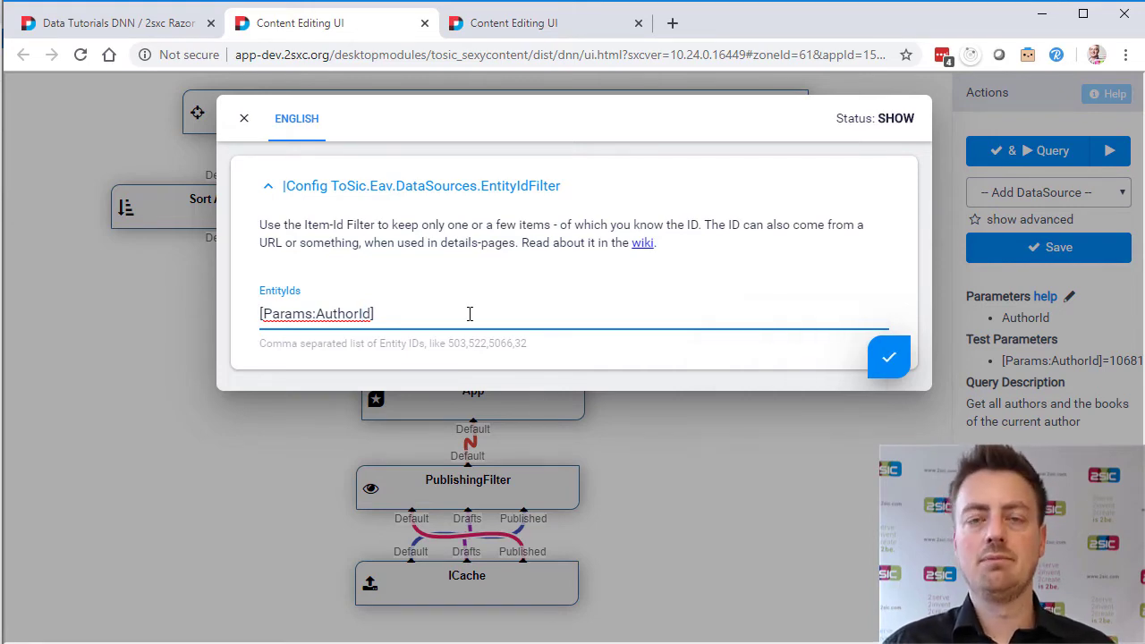
pyautogui.click(687, 416)
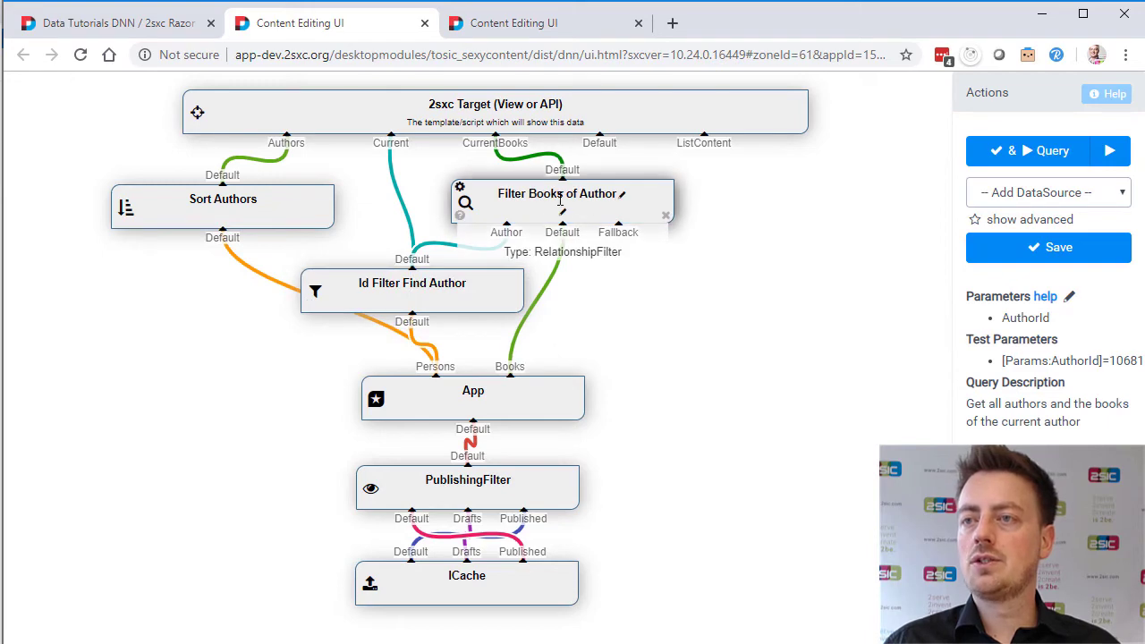
pyautogui.click(460, 188)
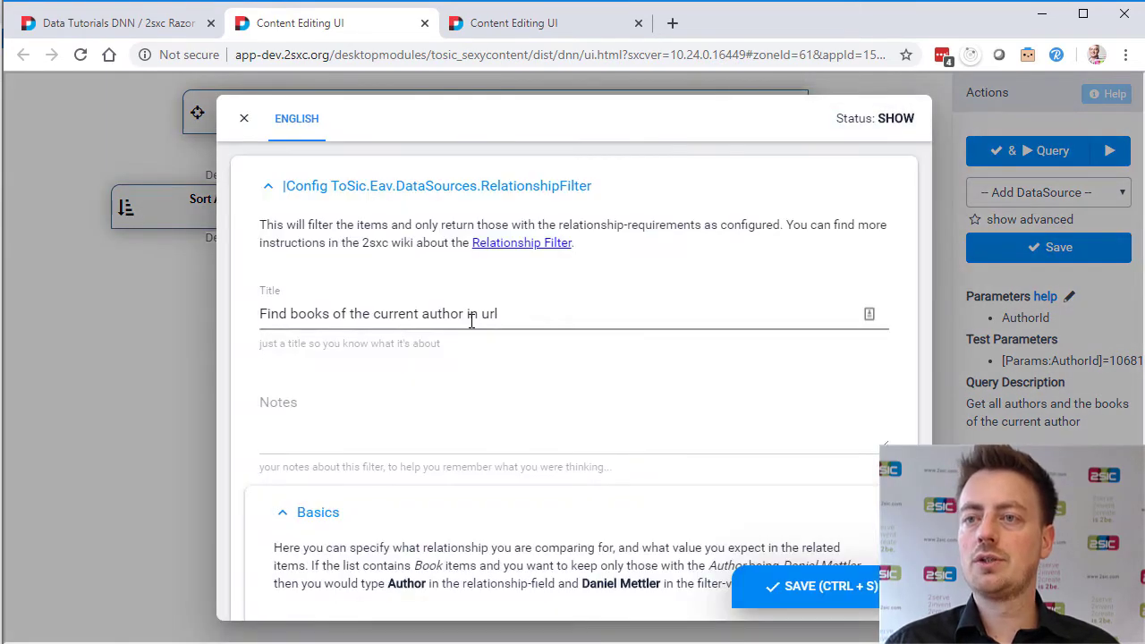
pyautogui.scroll(-1, 471, 317)
pyautogui.scroll(-3, 471, 320)
pyautogui.click(365, 381)
pyautogui.click(435, 467)
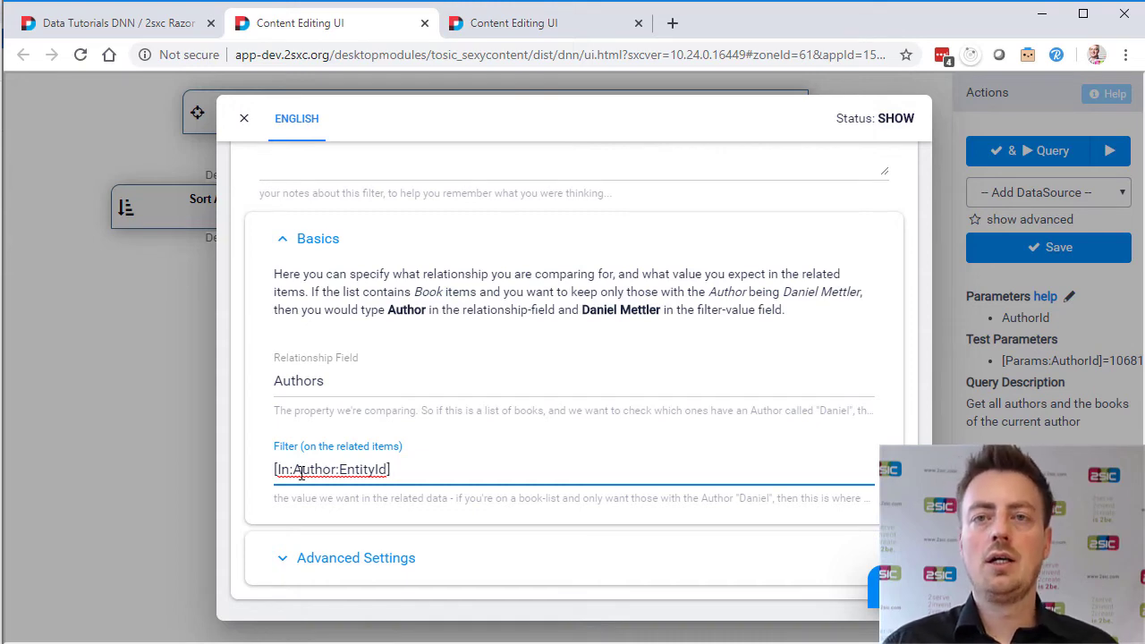
pyautogui.press('Escape')
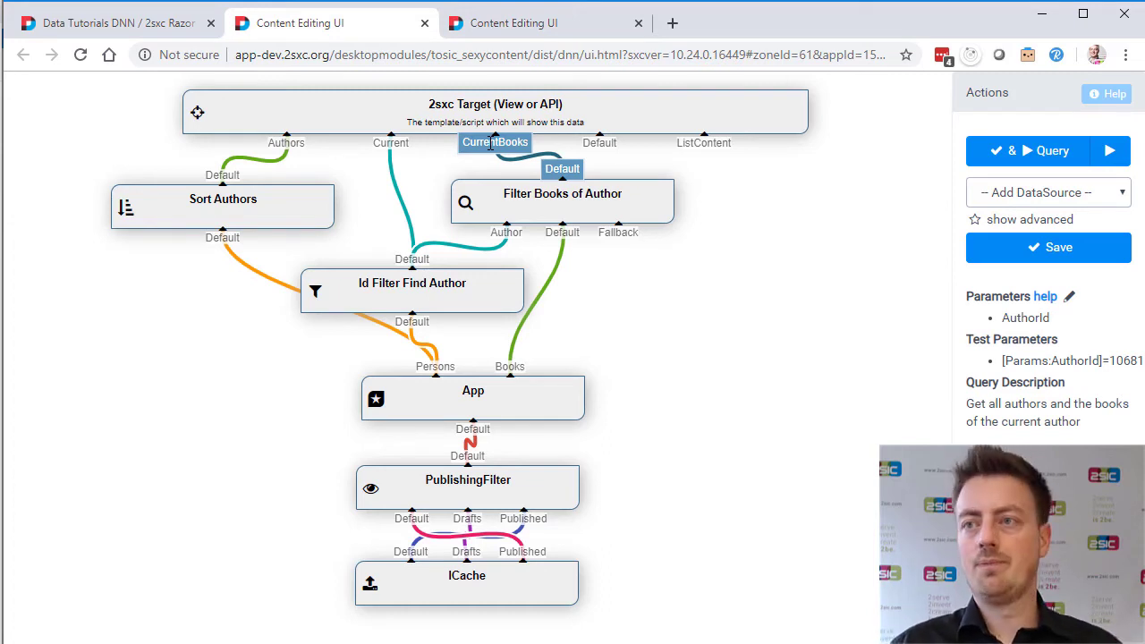
# - Check the AuthorId parameter and its test value [Params:AuthorId]=10681, then close the query settings
pyautogui.click(1069, 298)
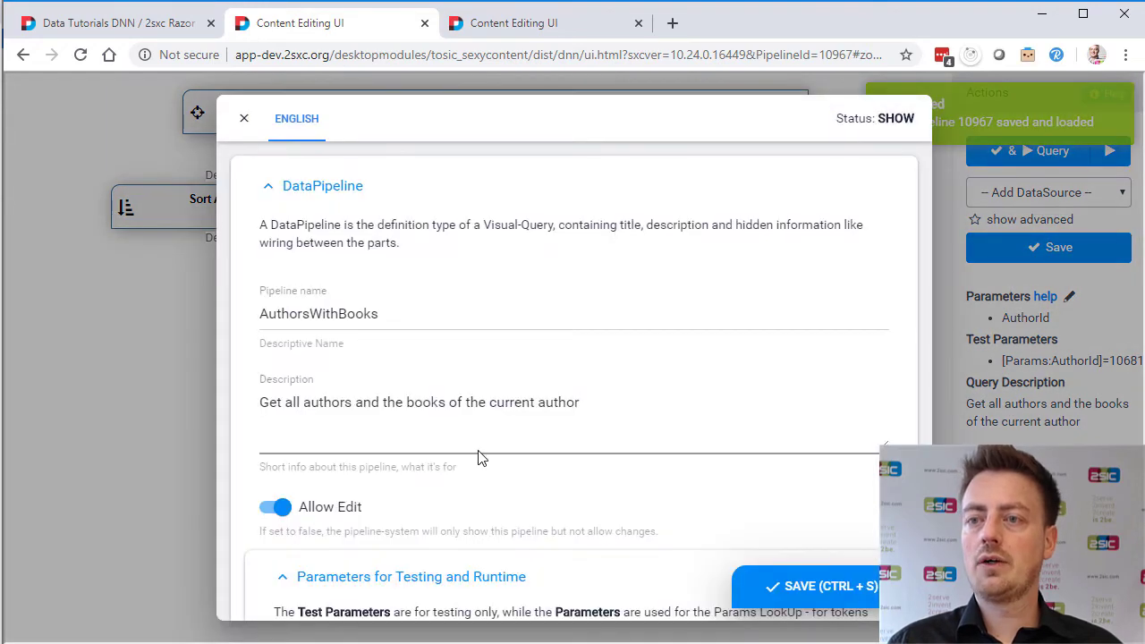
pyautogui.scroll(-4, 480, 455)
pyautogui.click(365, 368)
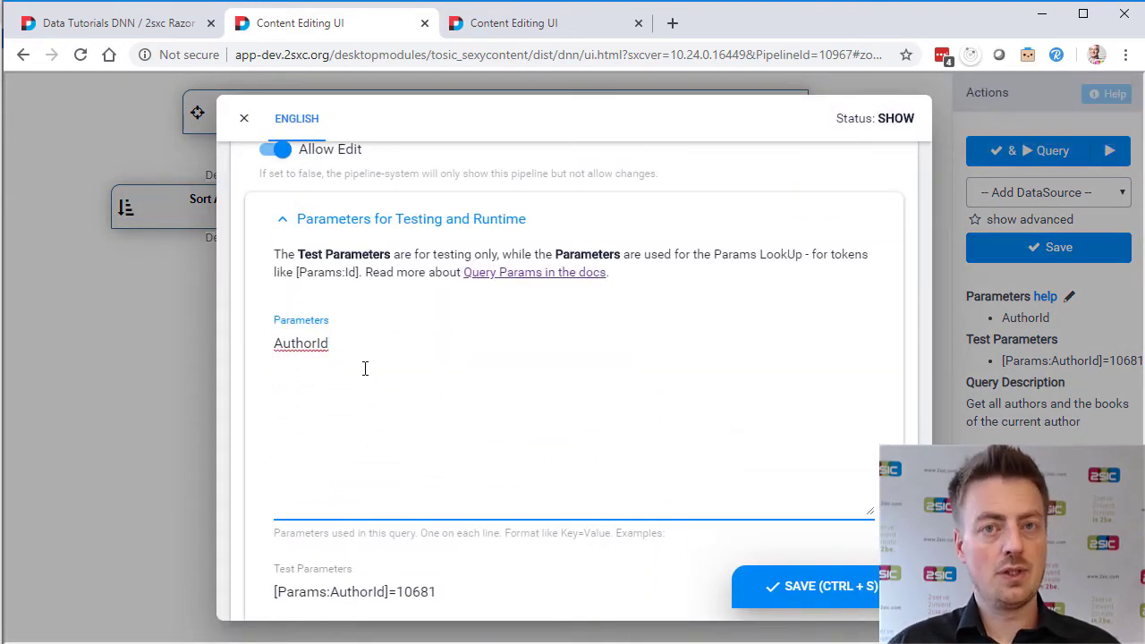
pyautogui.scroll(-3, 365, 369)
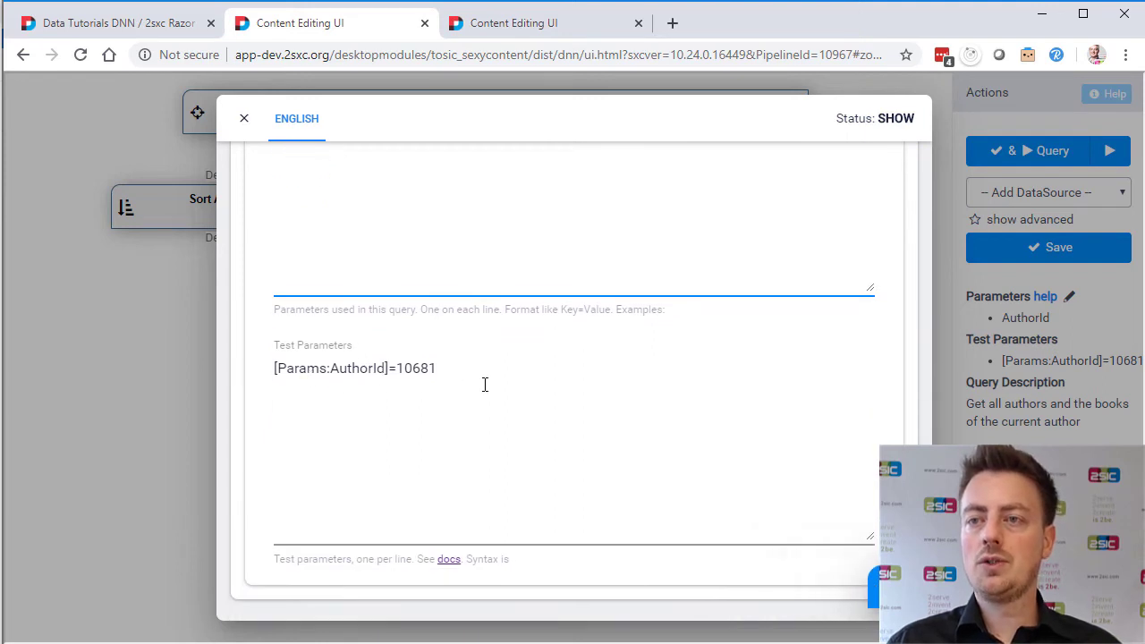
pyautogui.click(483, 383)
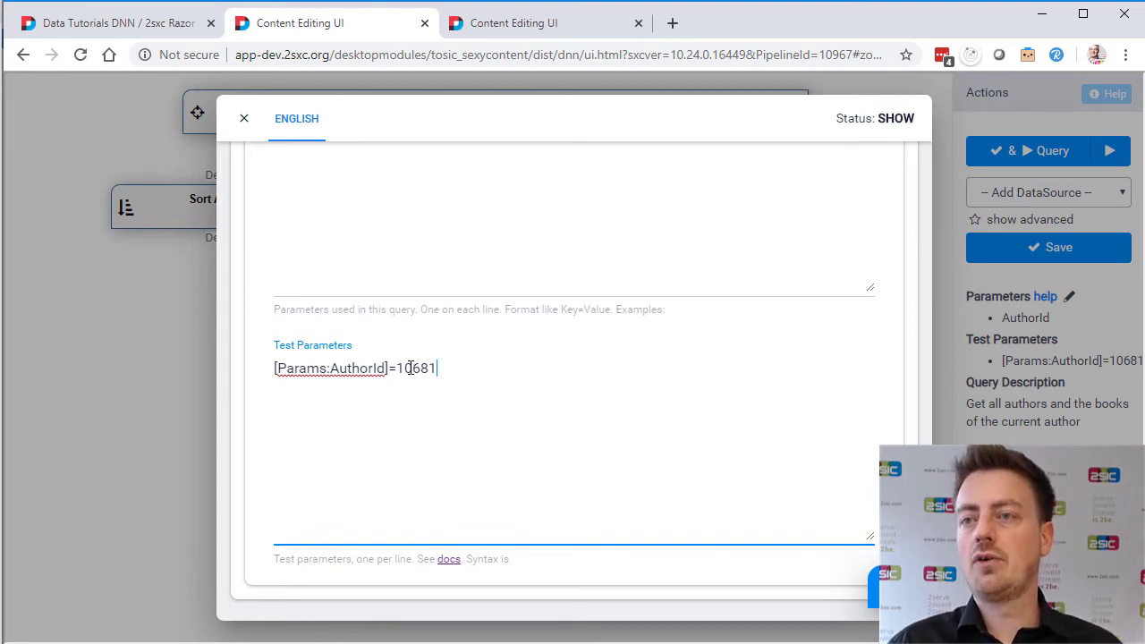
pyautogui.click(940, 191)
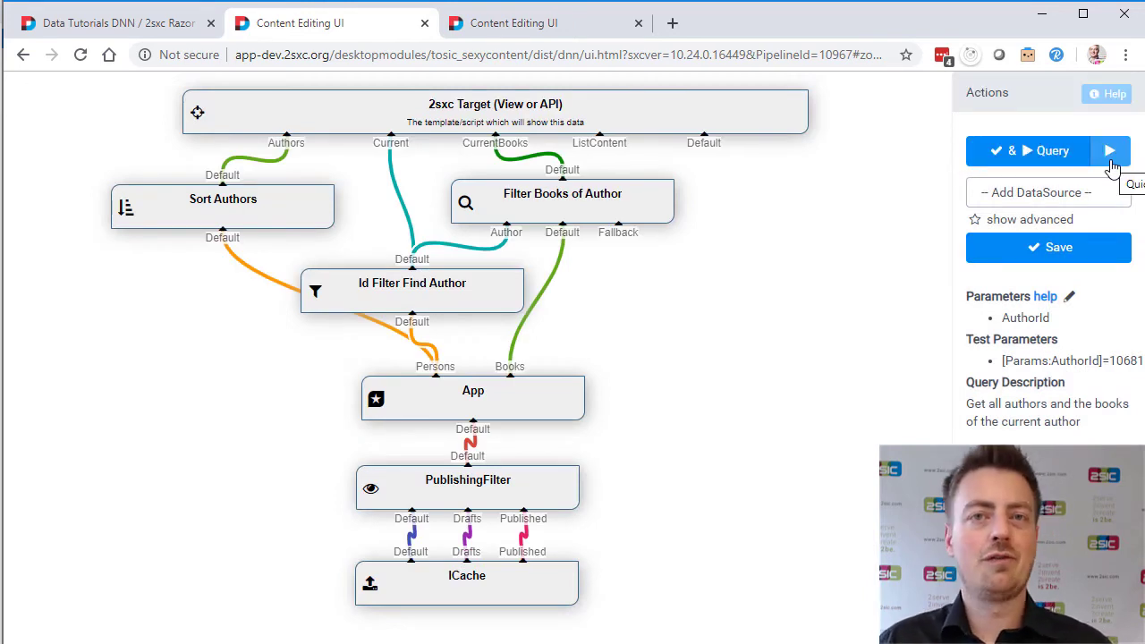
# - Test-run the query so the graph shows 6 authors, 1 current author and 2 CurrentBooks
pyautogui.click(1109, 151)
pyautogui.scroll(-1, 534, 319)
pyautogui.scroll(-2, 536, 319)
pyautogui.scroll(2, 537, 319)
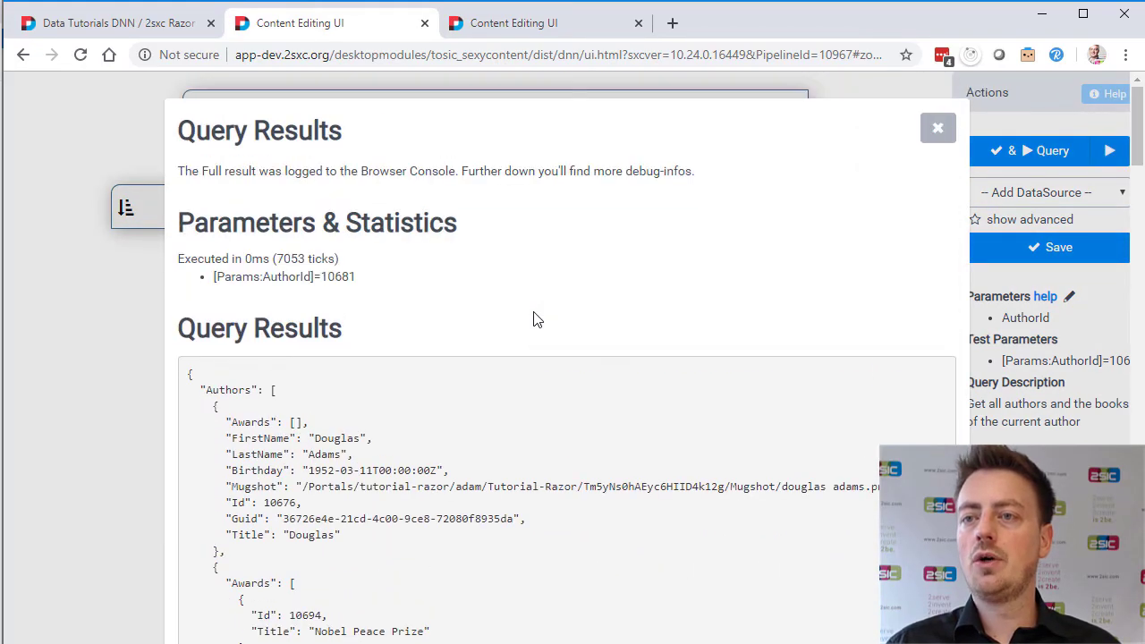
pyautogui.click(925, 139)
pyautogui.click(1115, 152)
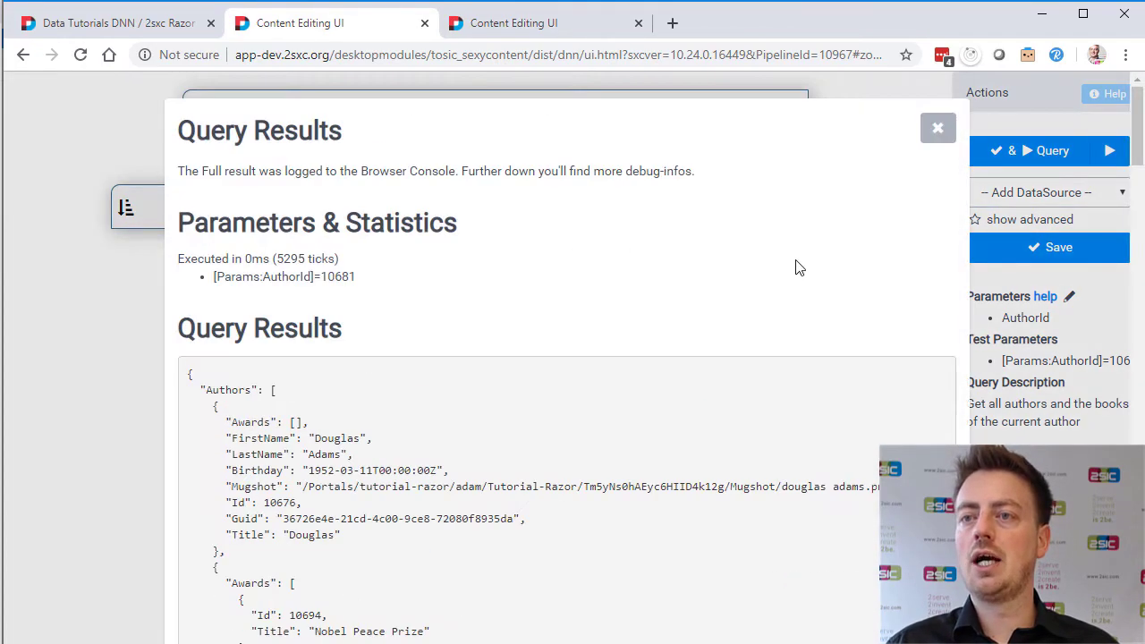
pyautogui.click(939, 138)
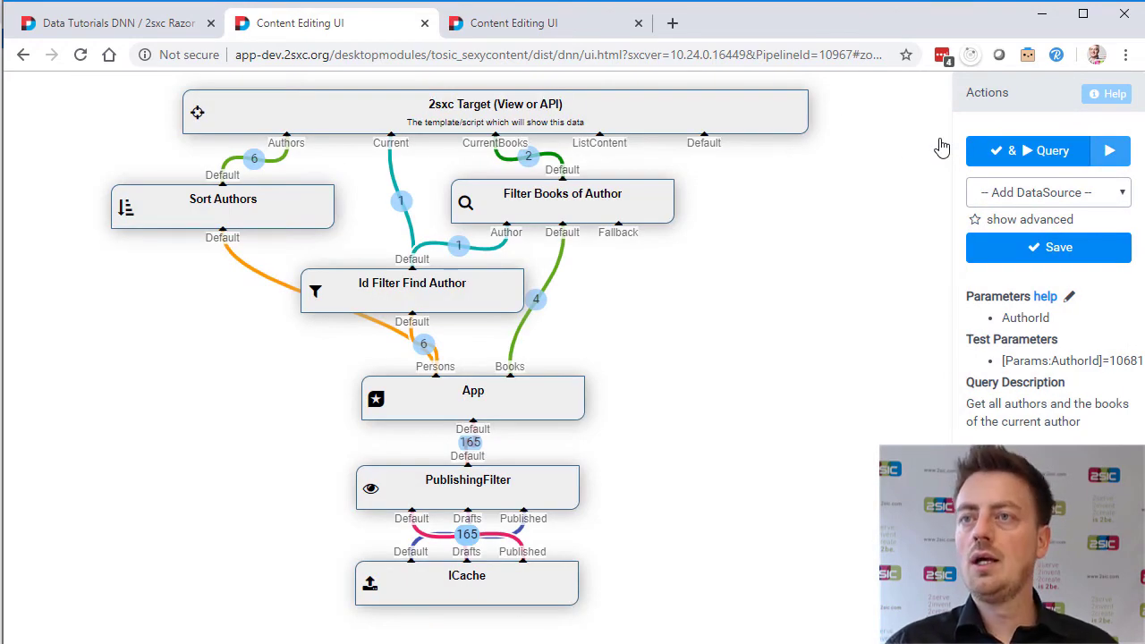
# - Switch to RandomAuthorWithBooks and inspect the Shuffle Authors settings (Take 1)
pyautogui.click(525, 24)
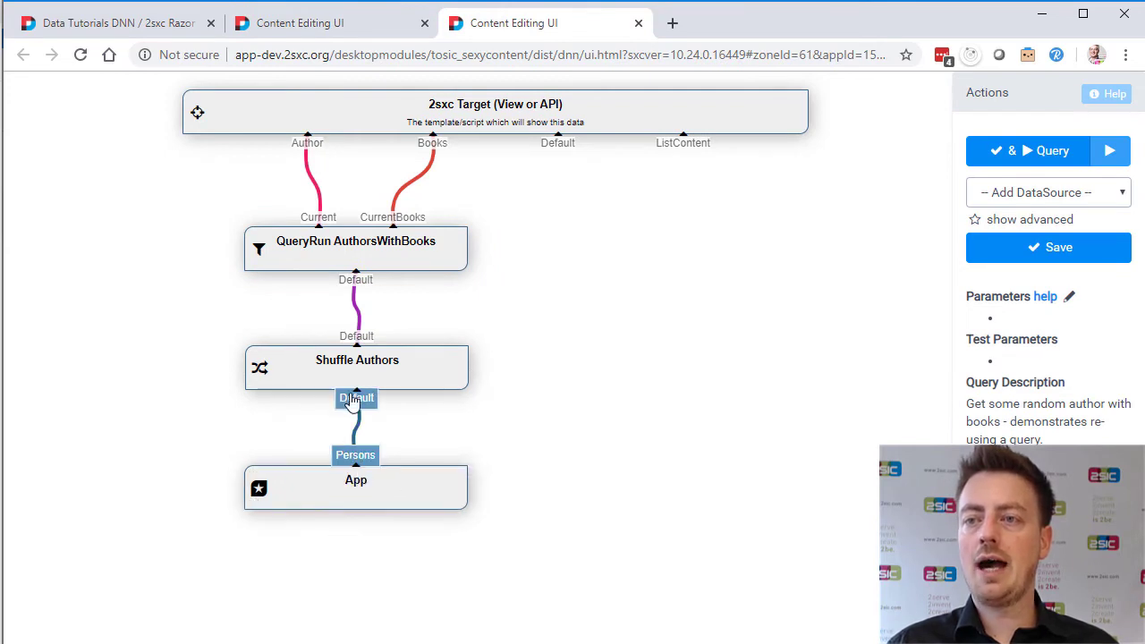
pyautogui.click(259, 361)
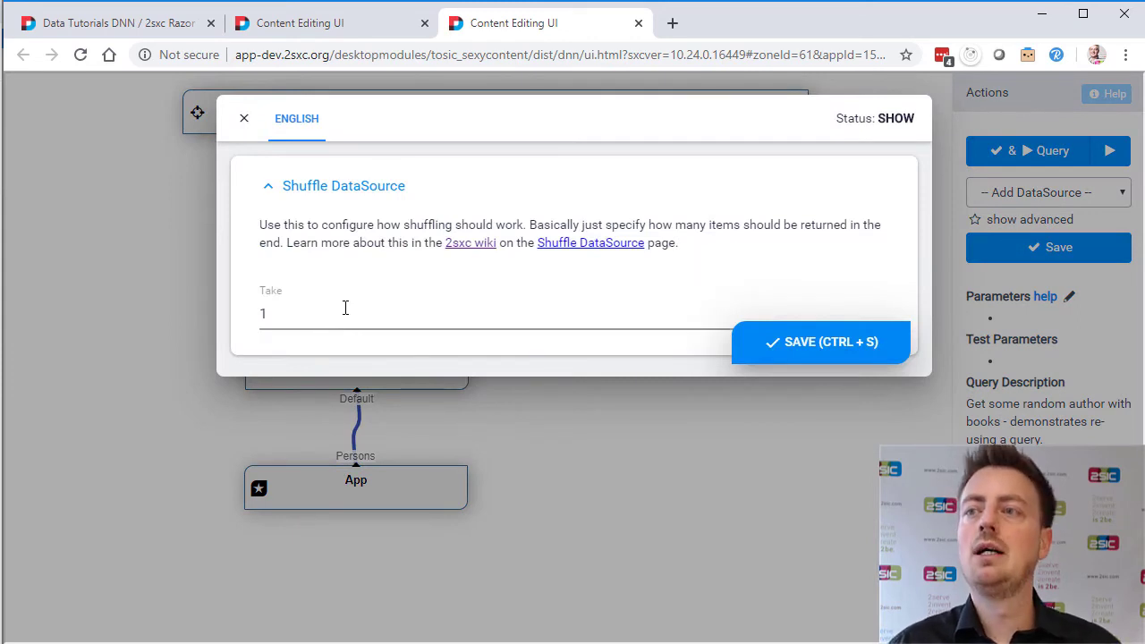
pyautogui.click(159, 304)
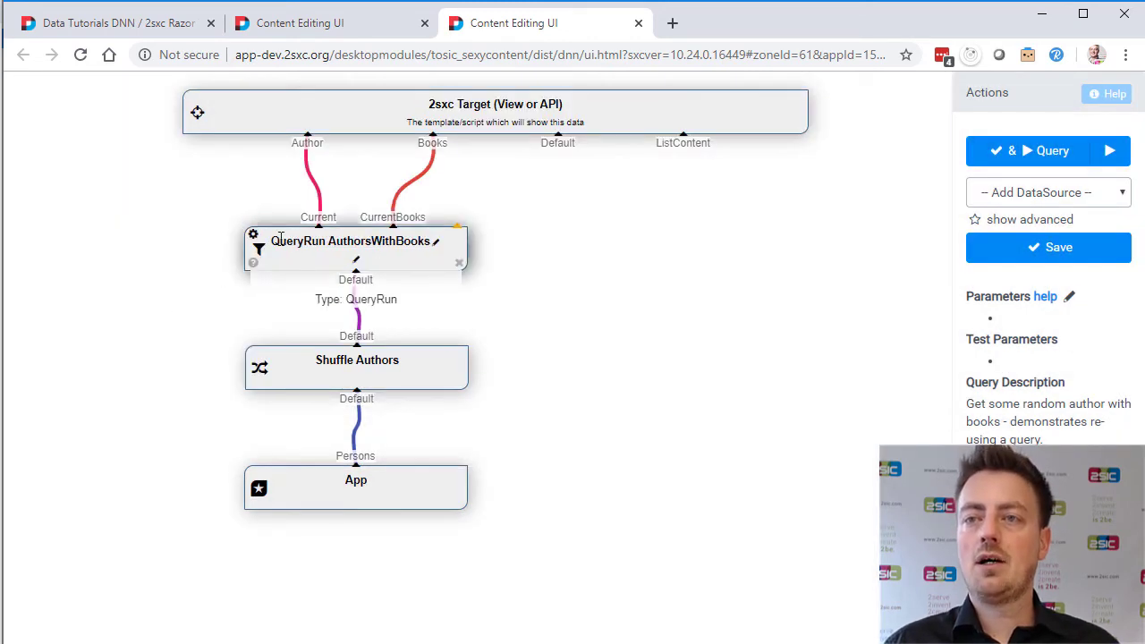
# - Review the QueryRun node: AuthorsWithBooks with AuthorId=[In:Default:EntityId], then discard changes
pyautogui.click(254, 235)
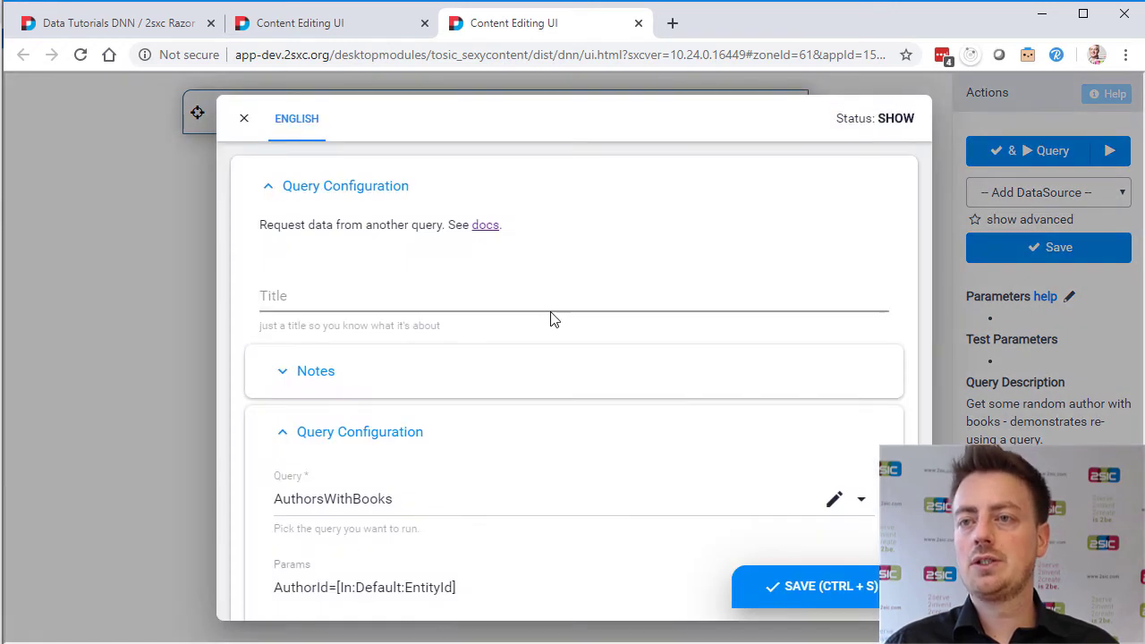
pyautogui.scroll(-2, 549, 317)
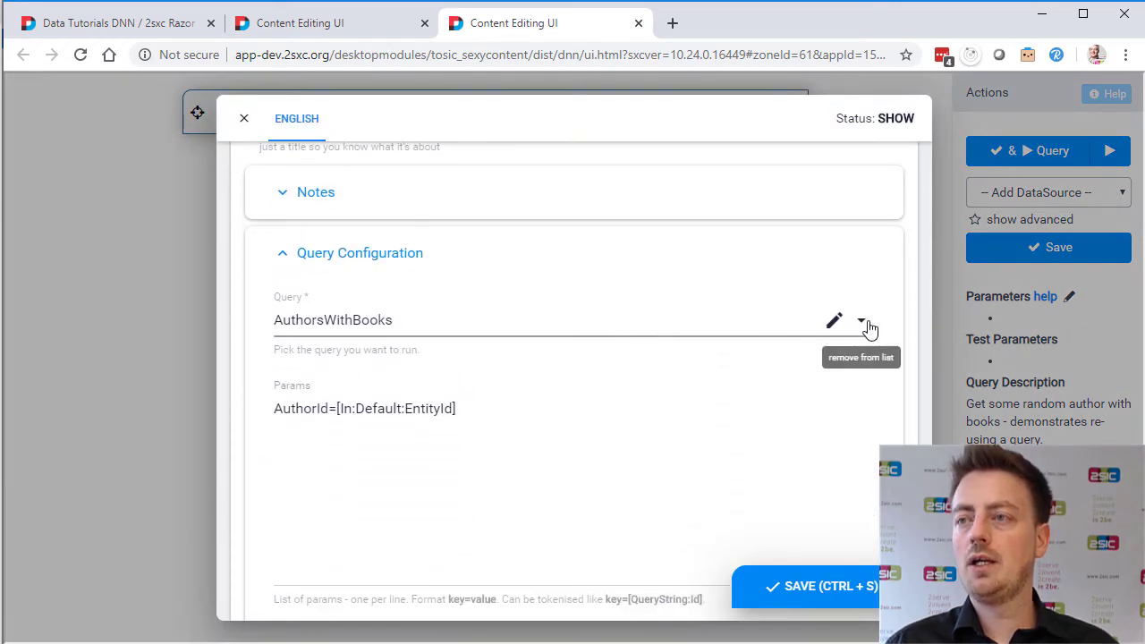
pyautogui.click(870, 326)
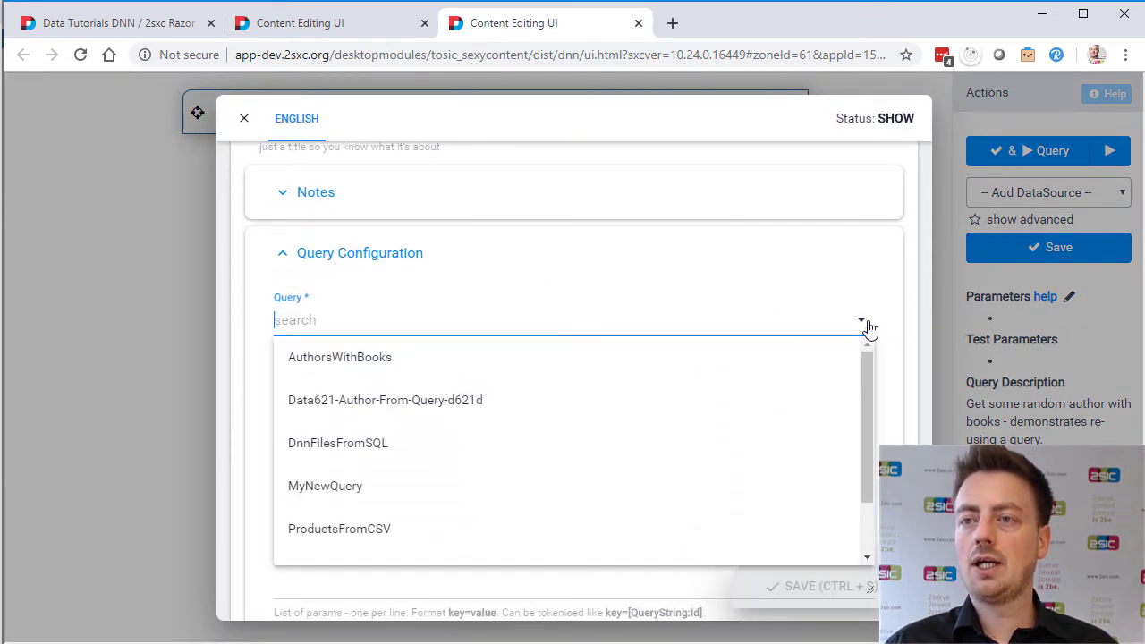
pyautogui.click(486, 359)
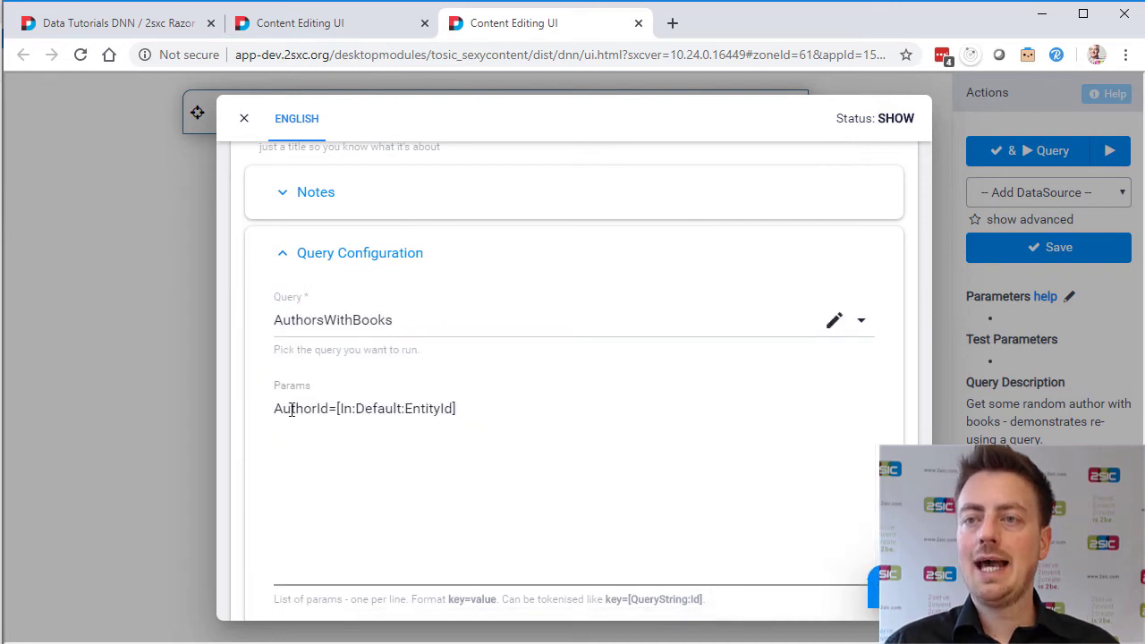
pyautogui.moveTo(302, 408); pyautogui.dragTo(478, 414)
pyautogui.click(477, 414)
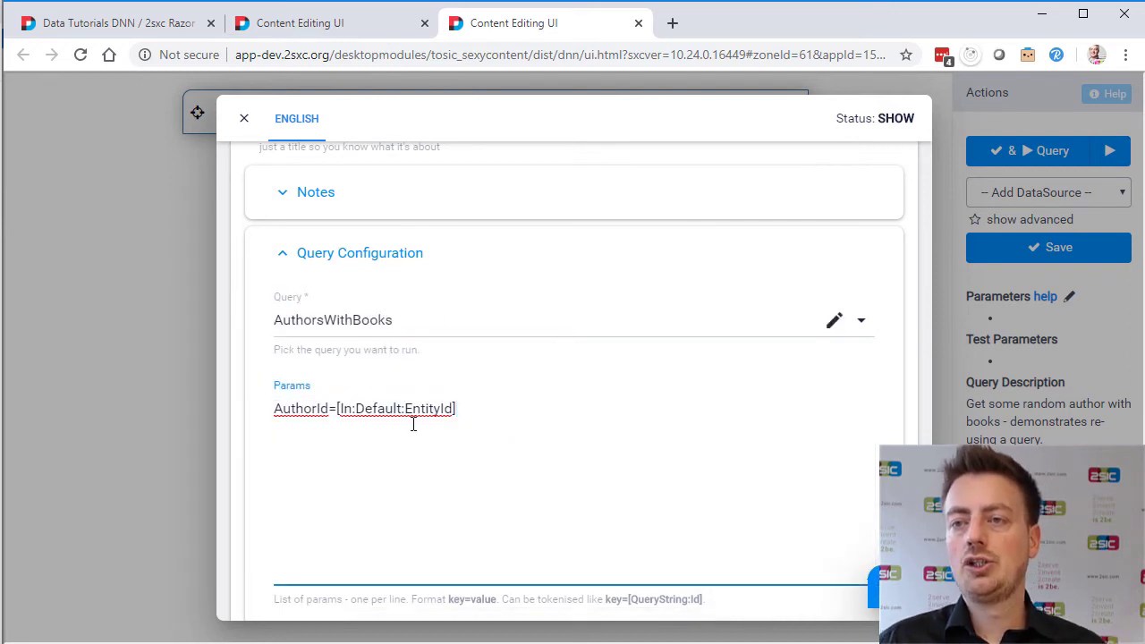
pyautogui.click(179, 362)
pyautogui.click(582, 594)
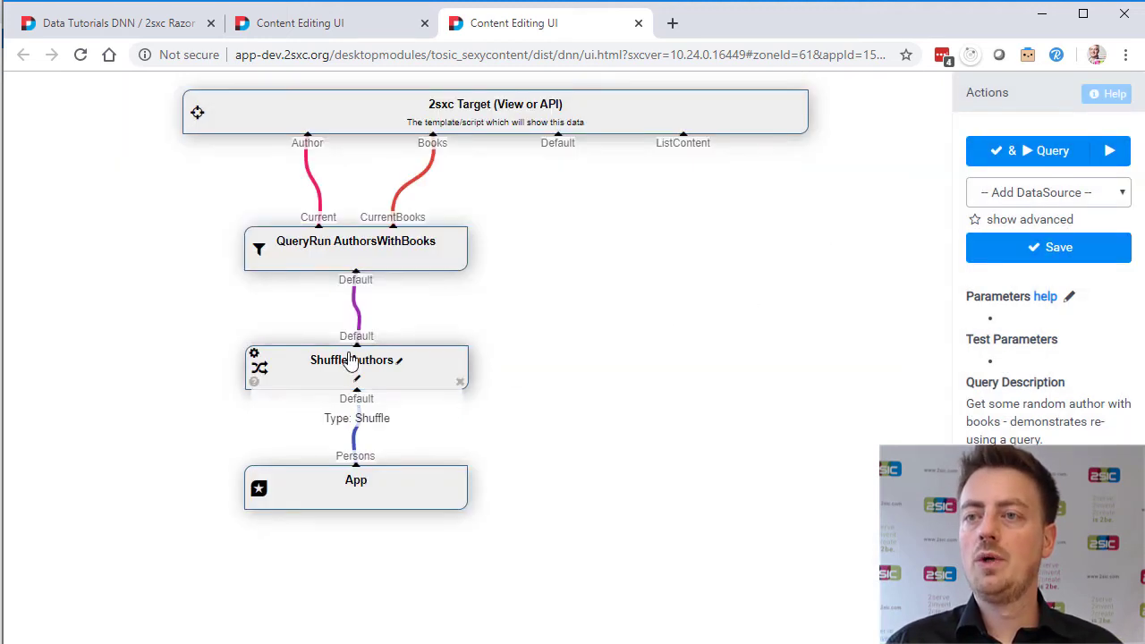
pyautogui.click(1108, 151)
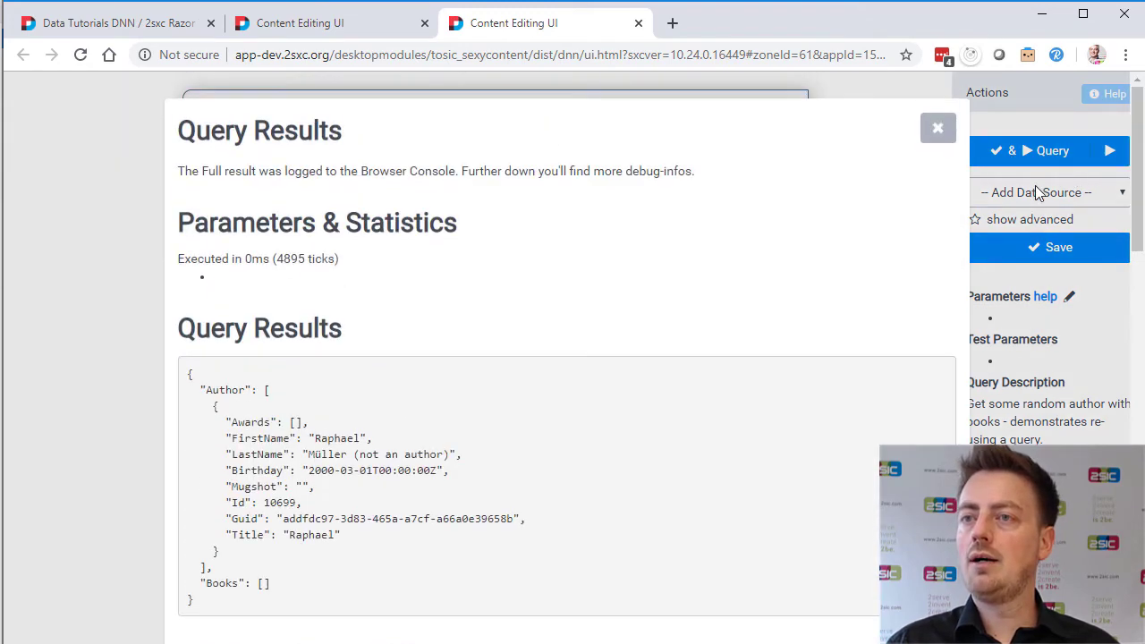
pyautogui.click(938, 129)
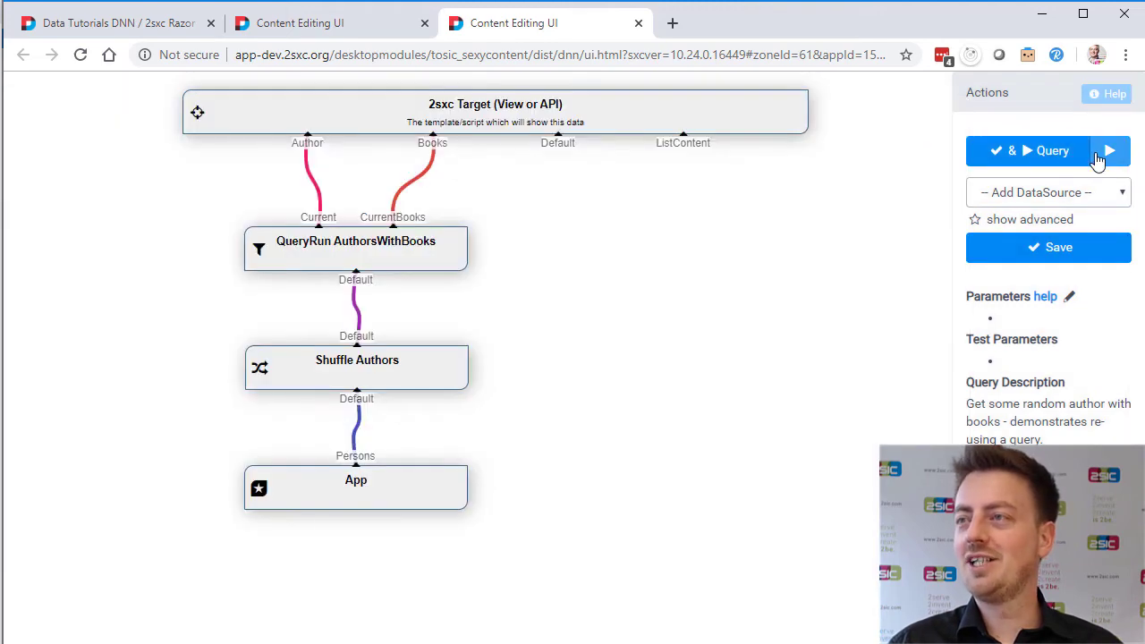
pyautogui.click(1031, 152)
pyautogui.scroll(-2, 722, 308)
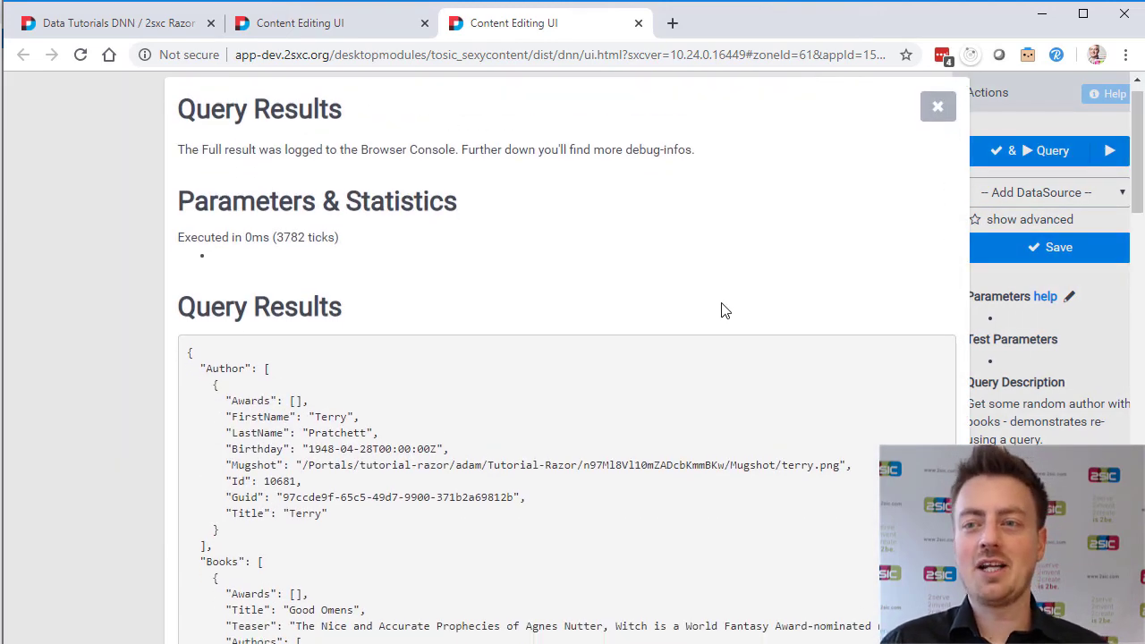
pyautogui.scroll(-2, 731, 304)
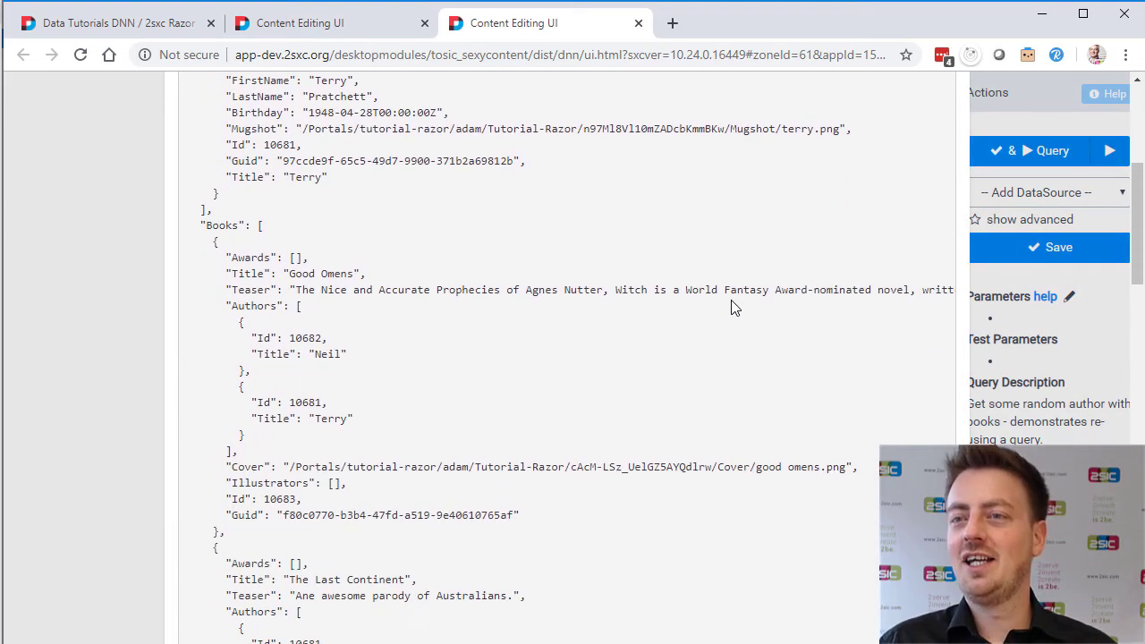
pyautogui.scroll(4, 804, 268)
pyautogui.click(937, 130)
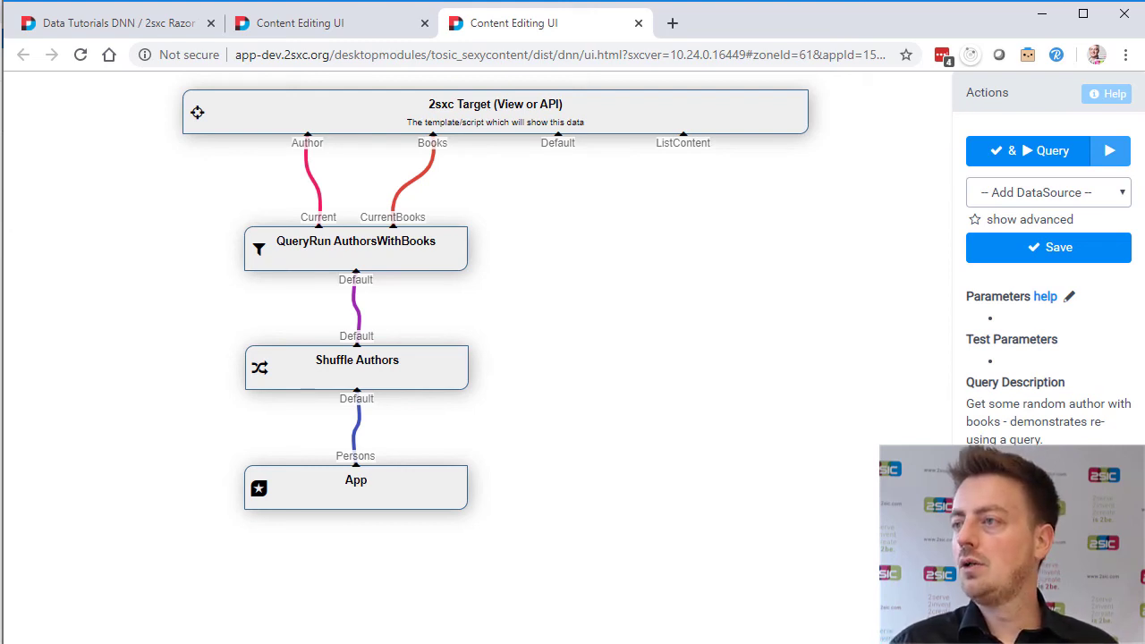
# - Move the QueryRun docs page and the 2sxc.org website windows into the main browser window
pyautogui.moveTo(805, 107); pyautogui.dragTo(666, 46)
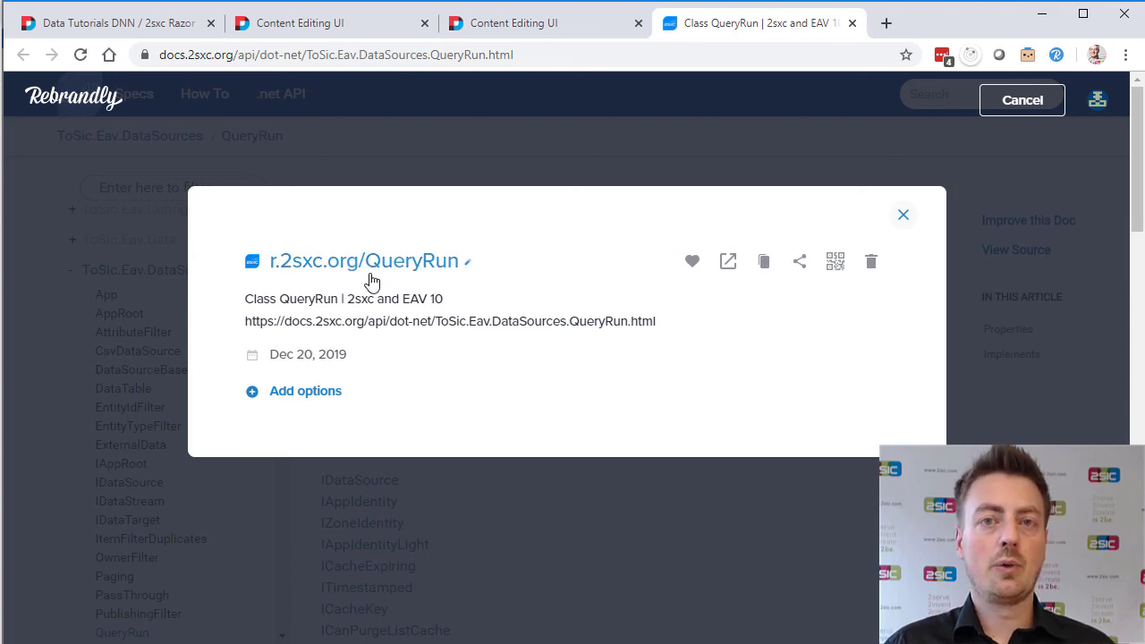
pyautogui.moveTo(1144, 224); pyautogui.dragTo(908, 36)
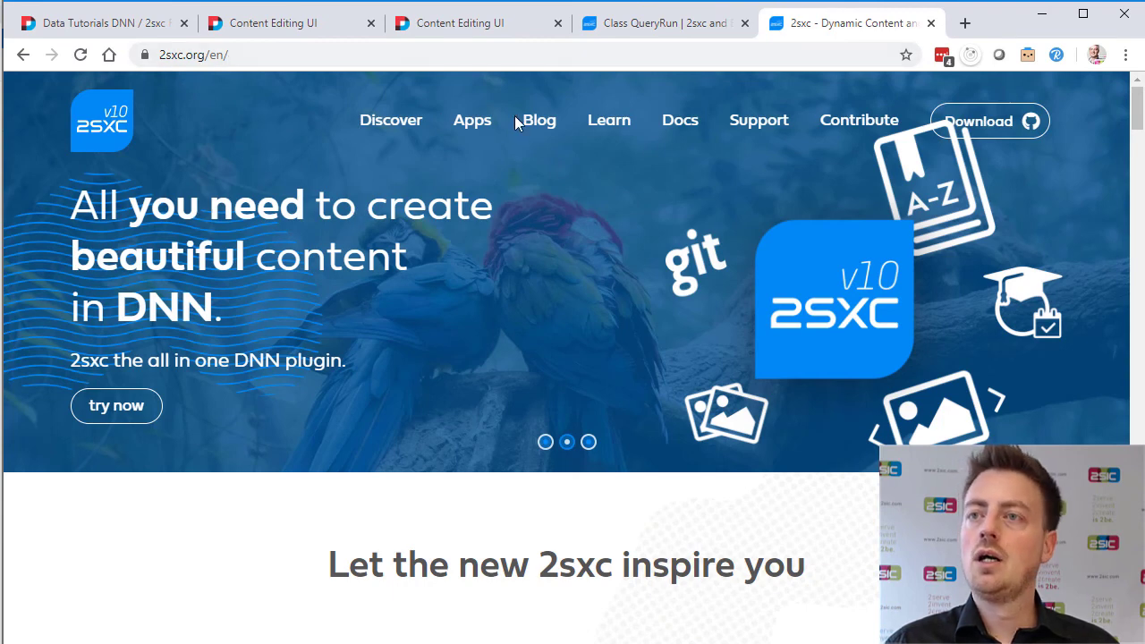
# - Open Apps on 2sxc.org and scroll to the DNN Razor Tutorial 10.20.06 entry
pyautogui.click(472, 120)
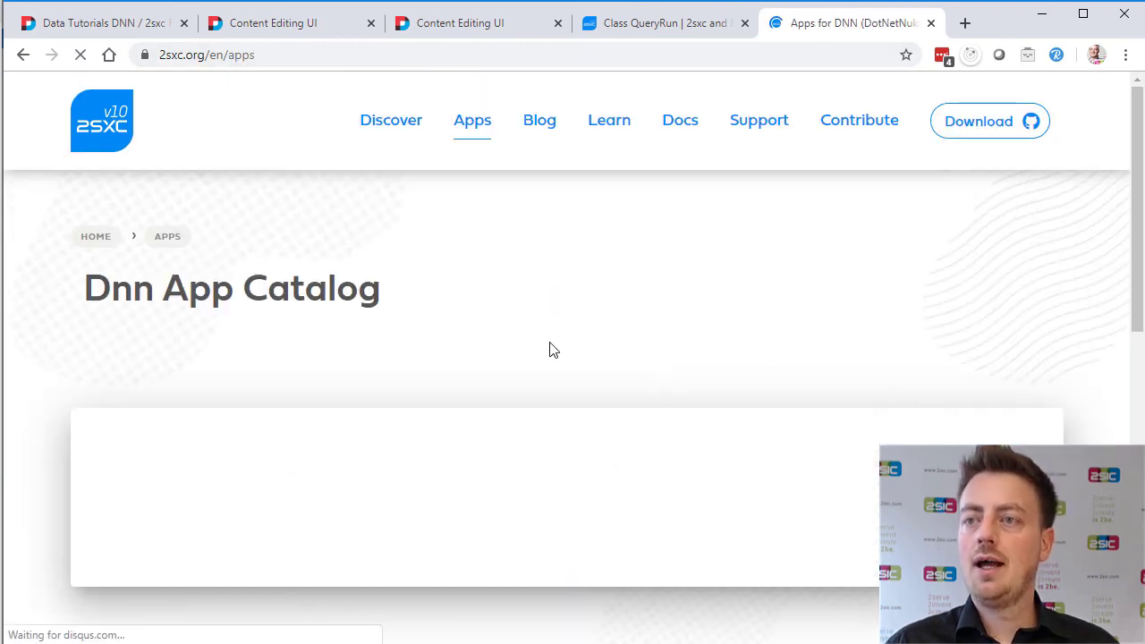
pyautogui.scroll(-3, 549, 342)
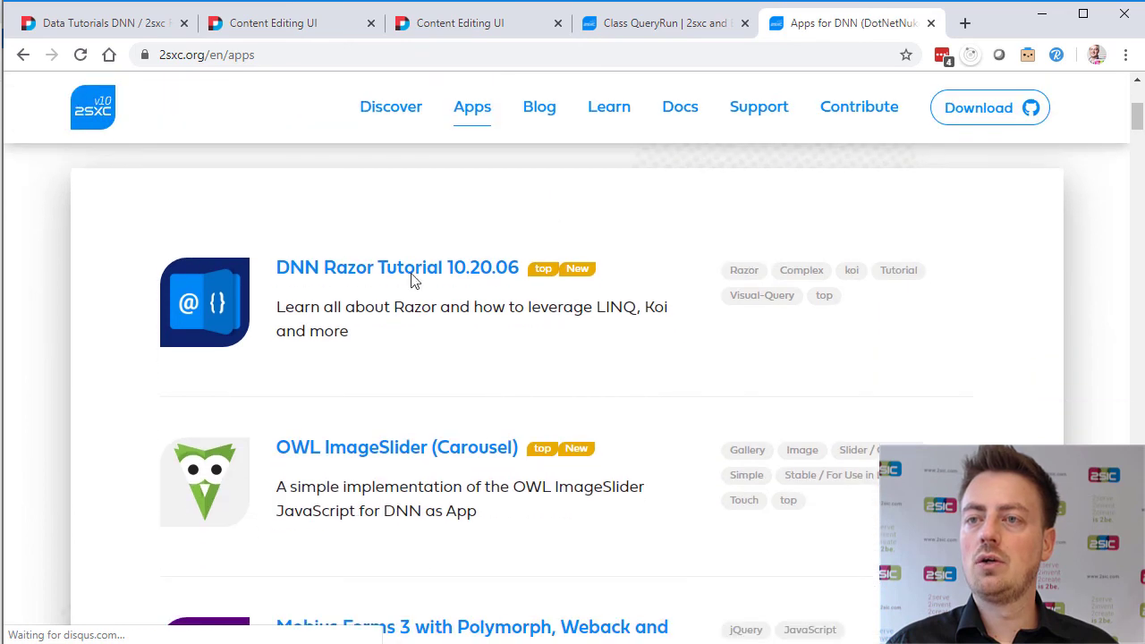